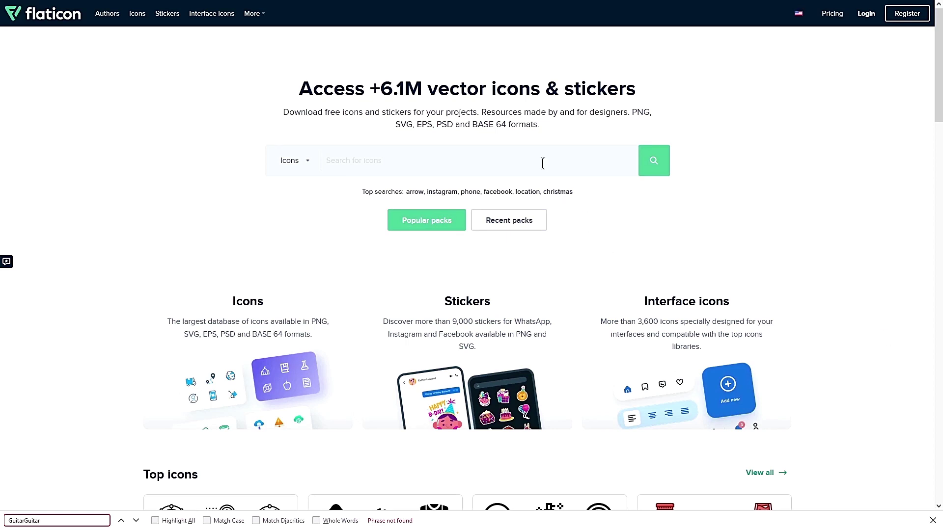
Step: Search Flaticon for 'wedding' and try the SVG download of the wedding couple icon
{"action": "key", "text": "Return"}
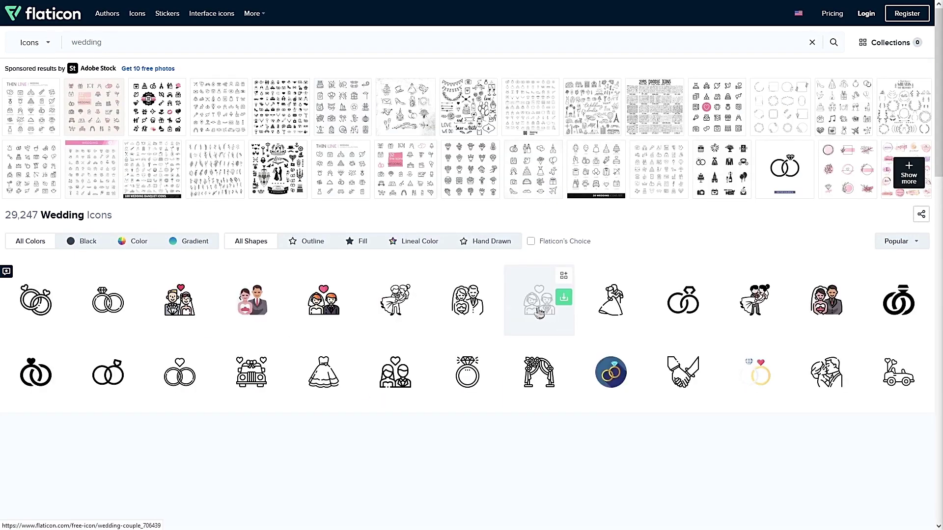
{"action": "left_click", "coordinate": [536, 311]}
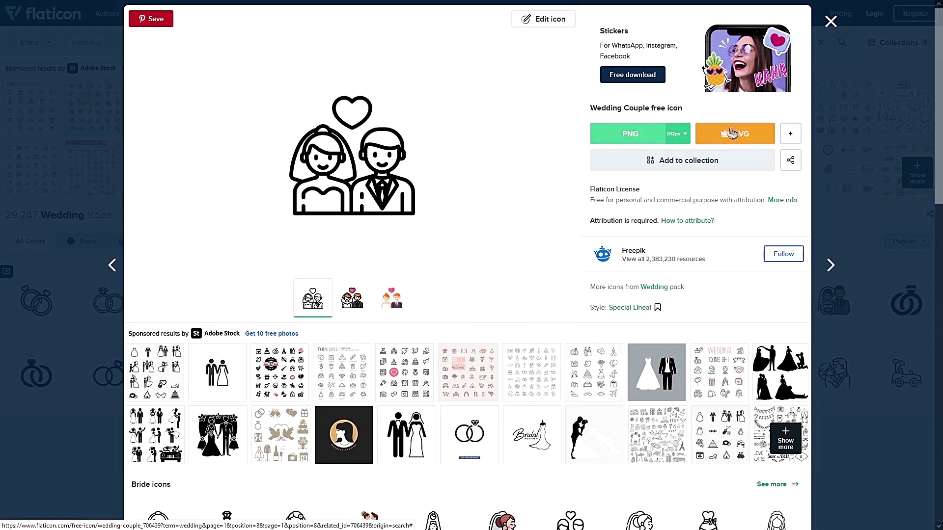
{"action": "left_click", "coordinate": [734, 134]}
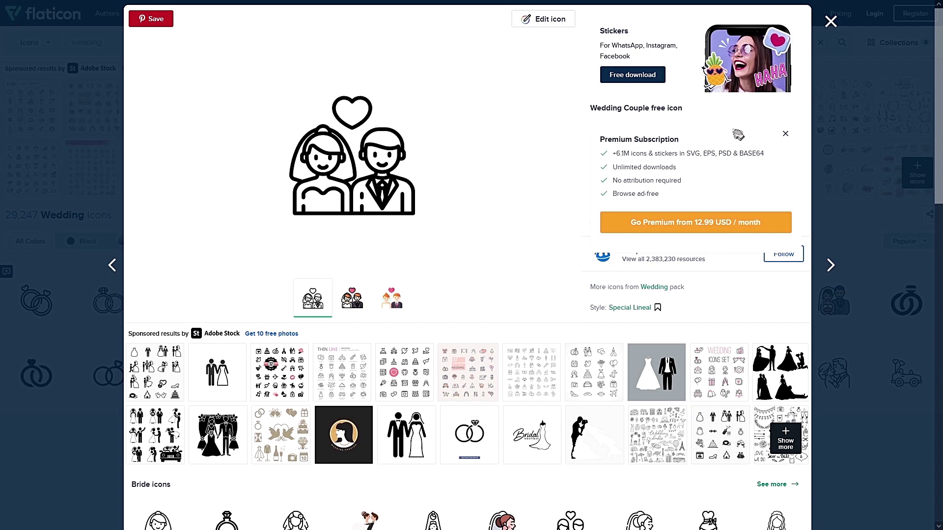
{"action": "left_click", "coordinate": [834, 23]}
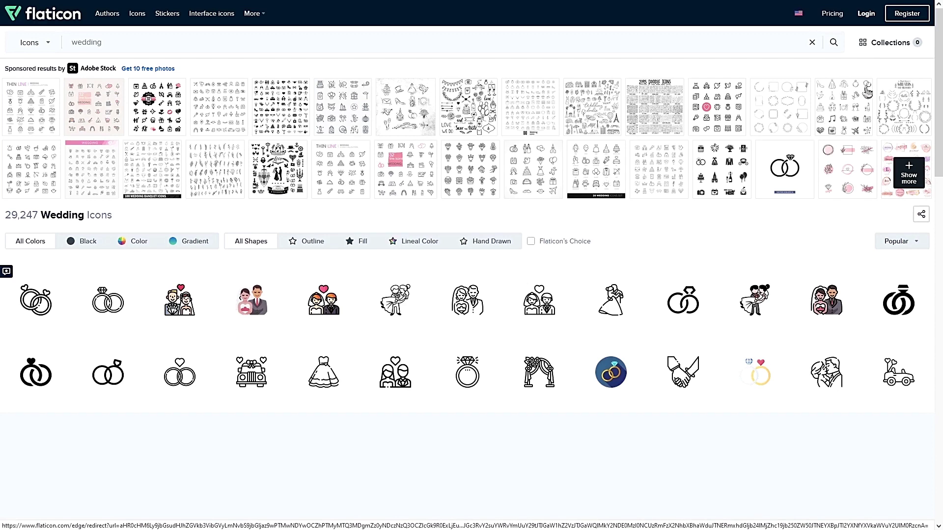
Step: Open the Couple icon and read its free licence summary under More info
{"action": "left_click", "coordinate": [487, 293]}
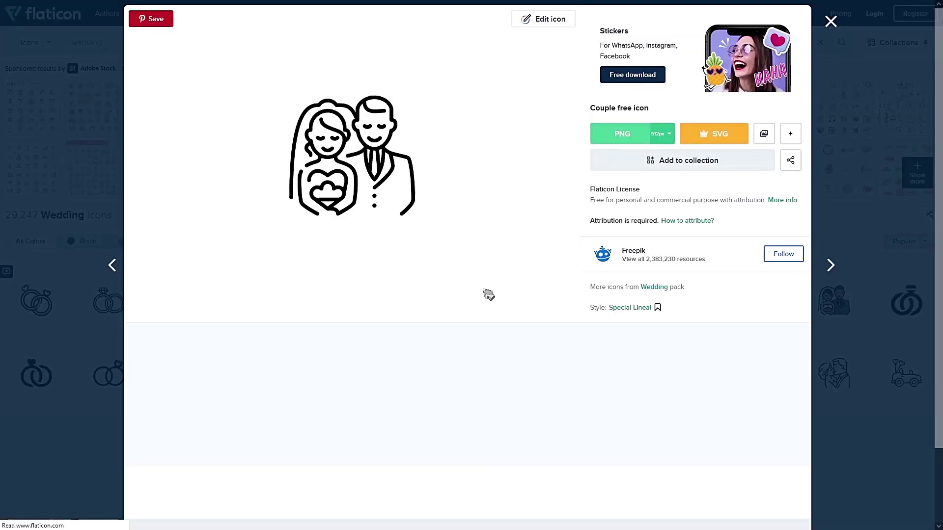
{"action": "left_click", "coordinate": [779, 202]}
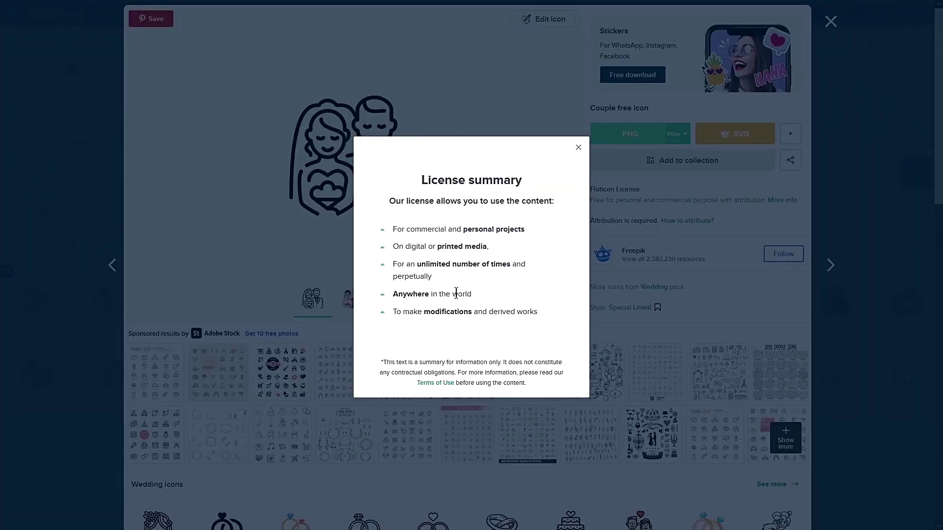
{"action": "left_click", "coordinate": [834, 25]}
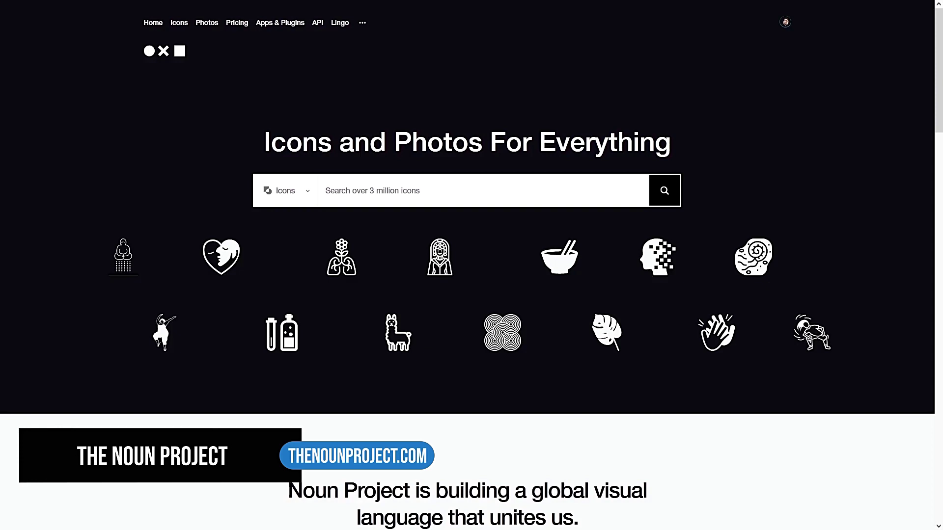
Step: Search The Noun Project for 'yoga' and compare the Icons, Collections and Photos results
{"action": "left_click", "coordinate": [537, 190]}
{"action": "type", "text": "yoga"}
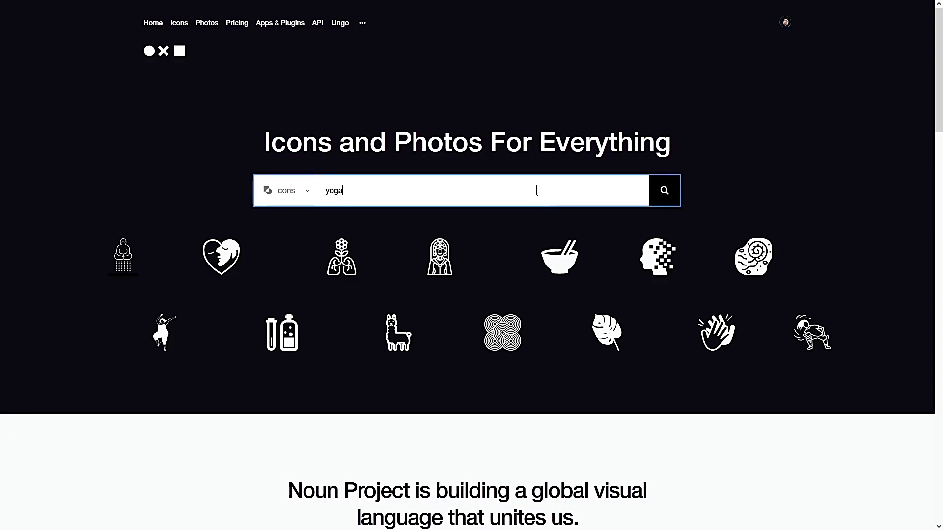
{"action": "key", "text": "Return"}
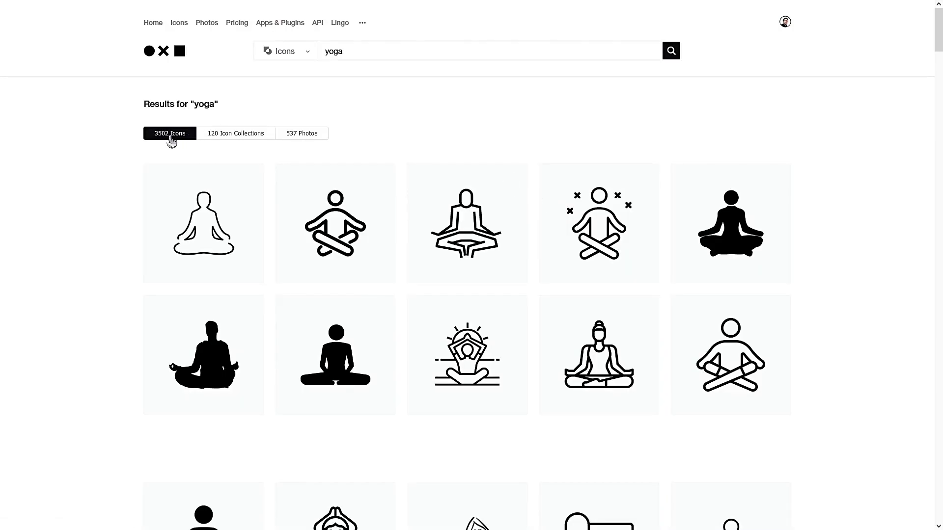
{"action": "left_click", "coordinate": [212, 138]}
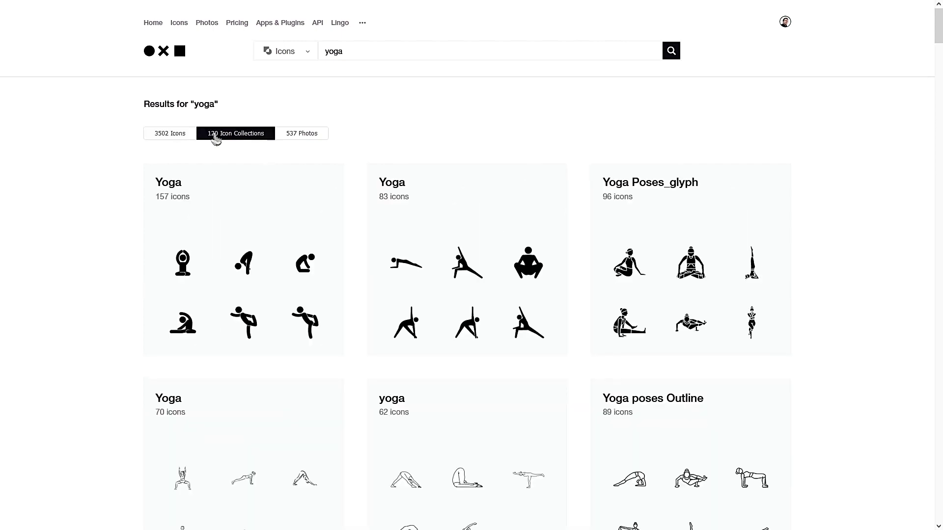
{"action": "left_click", "coordinate": [297, 138]}
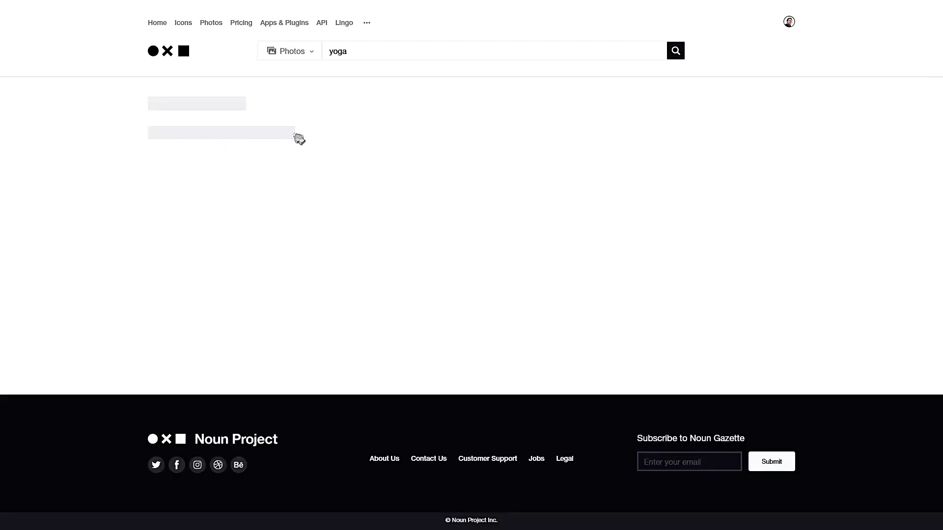
{"action": "left_click", "coordinate": [165, 133]}
Step: Choose the free Basic Download for a yoga icon and view its Execise collection
{"action": "left_click", "coordinate": [331, 216]}
{"action": "left_click", "coordinate": [637, 167]}
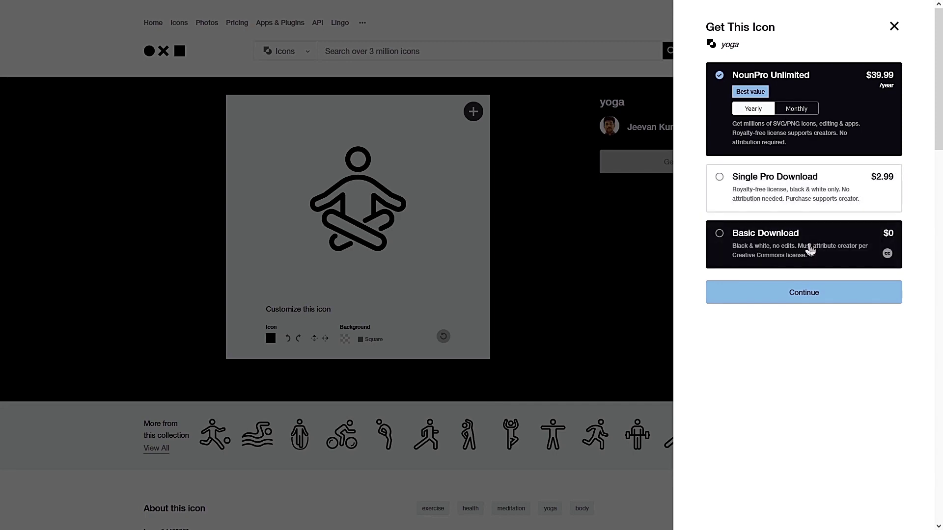
{"action": "left_click", "coordinate": [890, 261]}
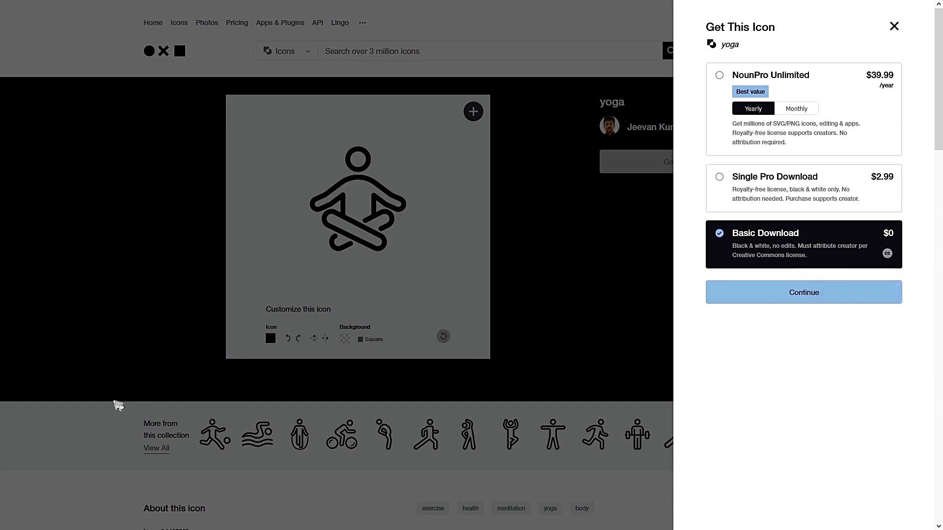
{"action": "left_click", "coordinate": [147, 447]}
{"action": "left_click", "coordinate": [149, 449]}
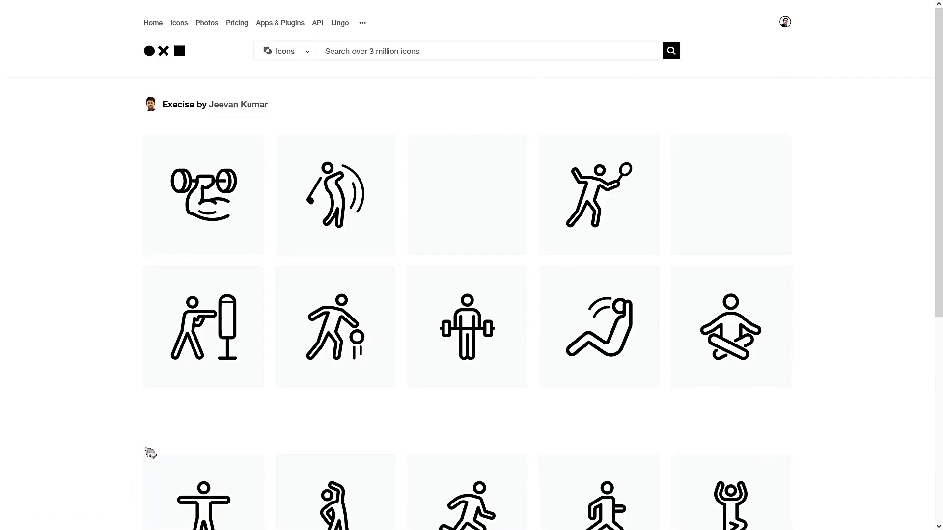
{"action": "scroll", "coordinate": [151, 453], "scroll_direction": "down", "scroll_amount": 5}
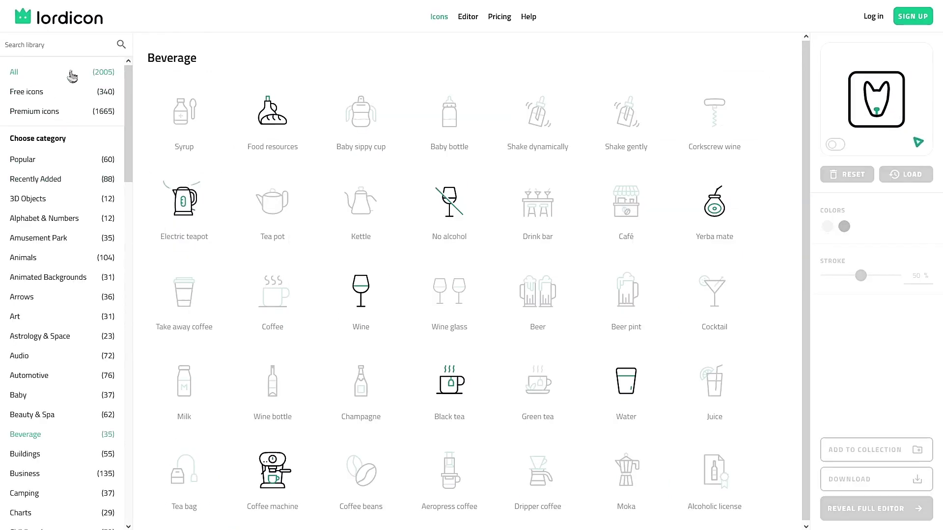
Step: Filter Lordicon to free icons and browse categories through to Business
{"action": "left_click", "coordinate": [63, 98]}
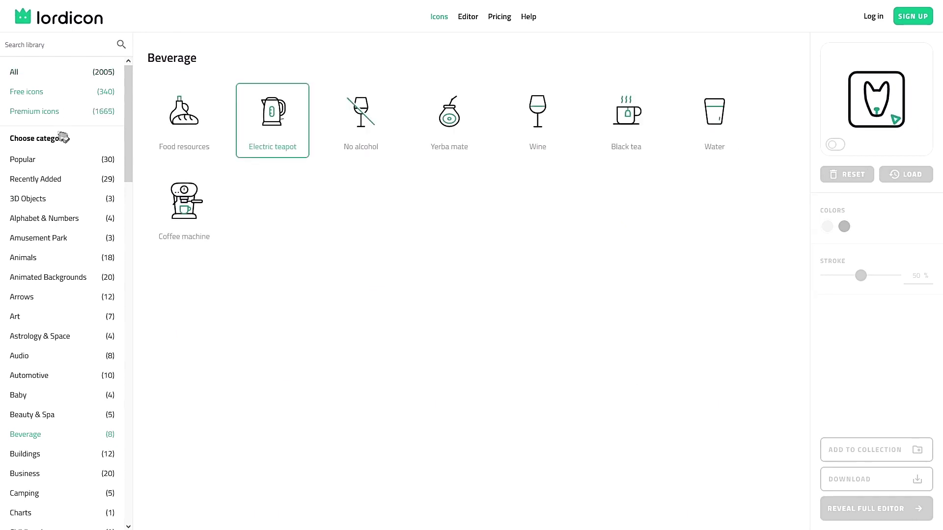
{"action": "left_click", "coordinate": [22, 201]}
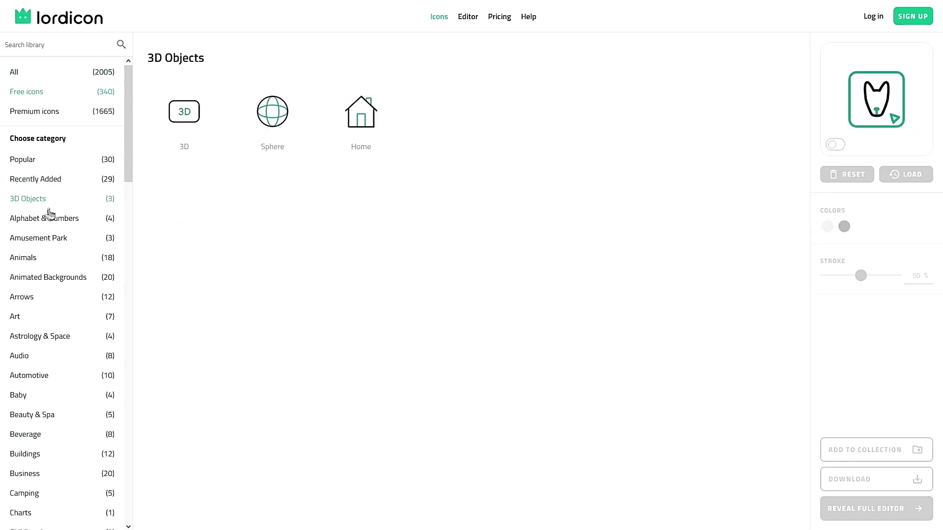
{"action": "left_click", "coordinate": [50, 216]}
{"action": "left_click", "coordinate": [53, 258]}
{"action": "left_click", "coordinate": [56, 279]}
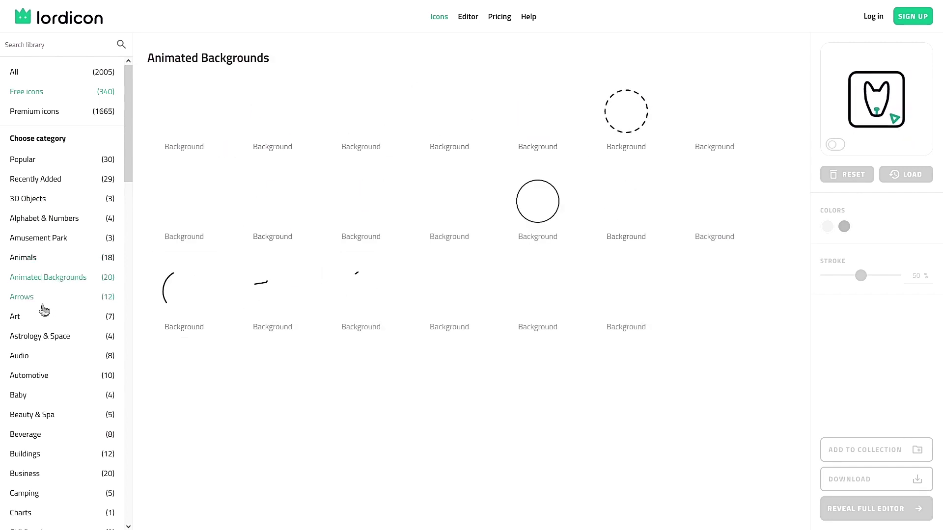
{"action": "left_click", "coordinate": [24, 473]}
Step: Load the Success icon into the editor and apply a blue colour
{"action": "left_click", "coordinate": [361, 211]}
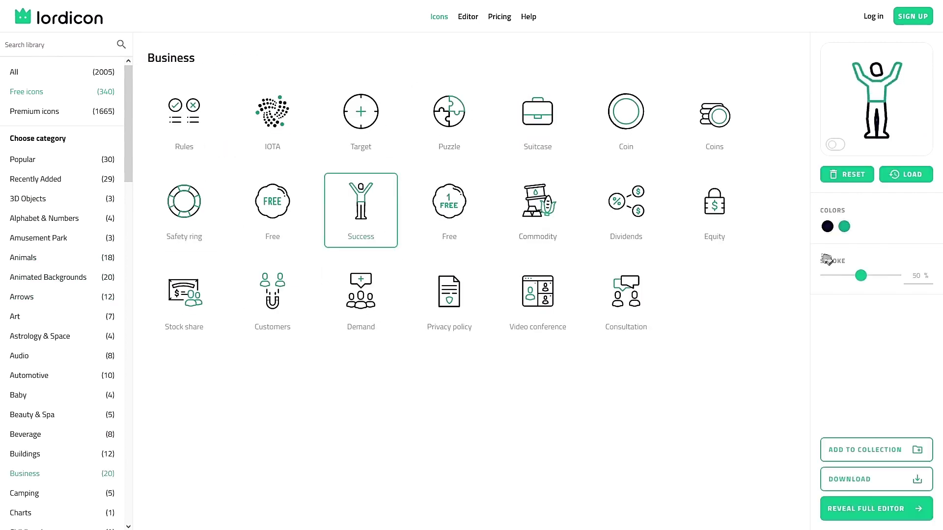
{"action": "left_click", "coordinate": [827, 226]}
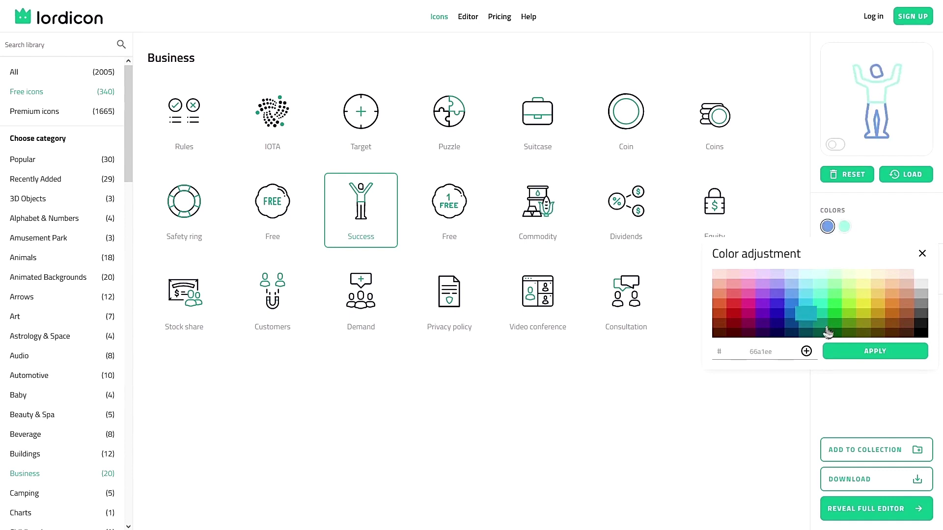
{"action": "left_click", "coordinate": [840, 351]}
Step: Set up the Success icon download as WEBP with a transparent background
{"action": "left_click", "coordinate": [862, 483]}
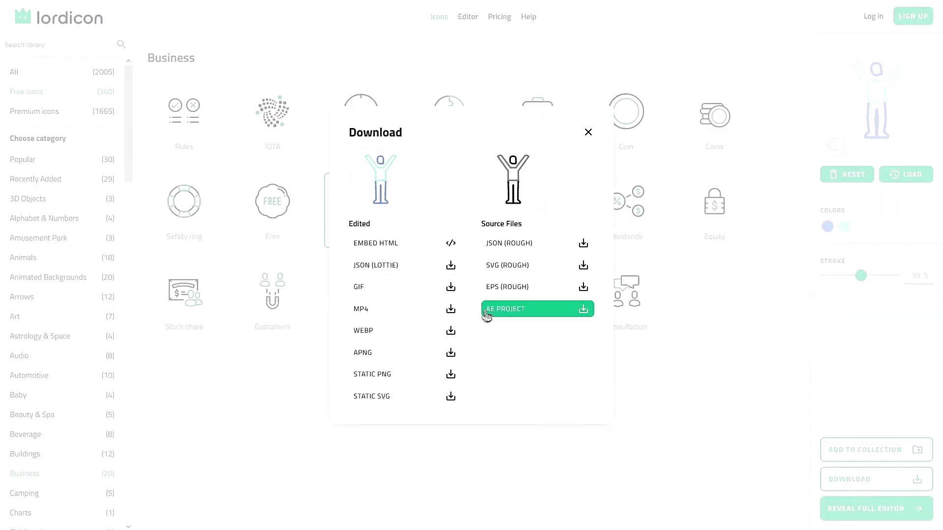
{"action": "left_click", "coordinate": [413, 332]}
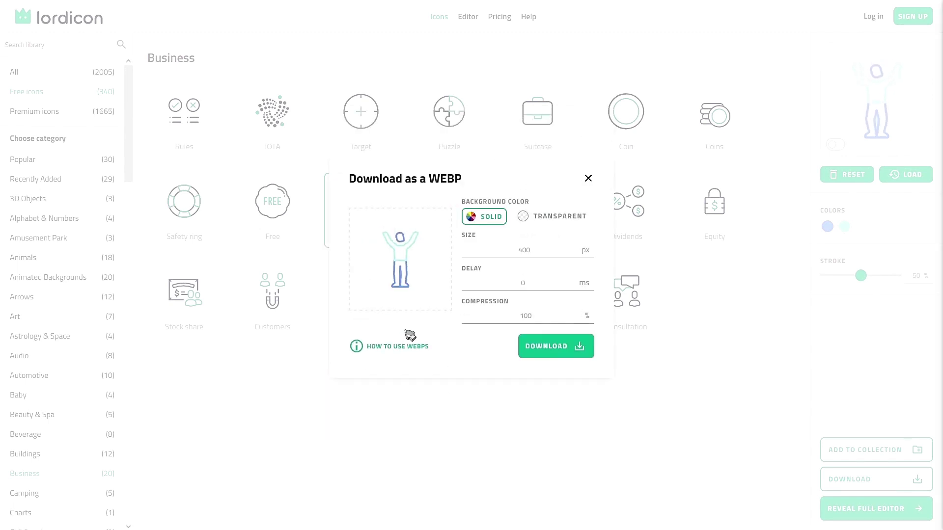
{"action": "left_click", "coordinate": [497, 217]}
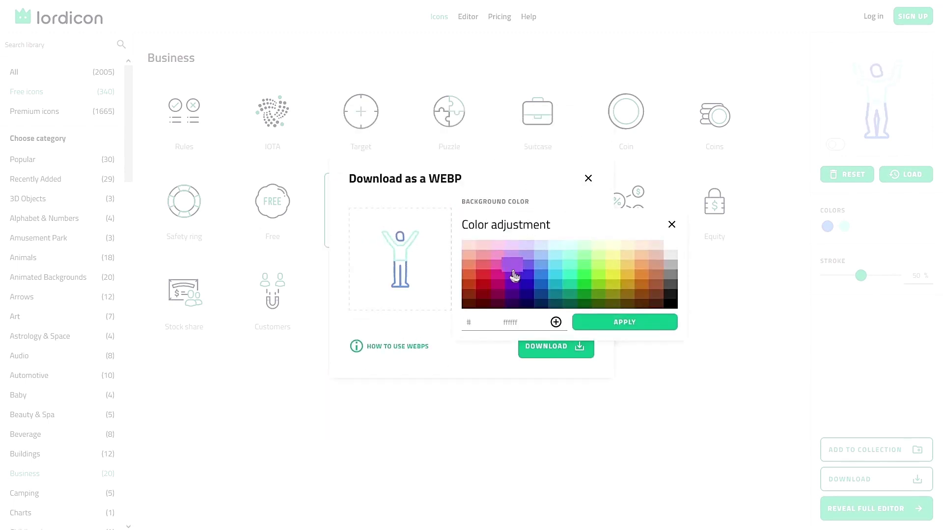
{"action": "left_click", "coordinate": [595, 244]}
{"action": "left_click", "coordinate": [551, 223]}
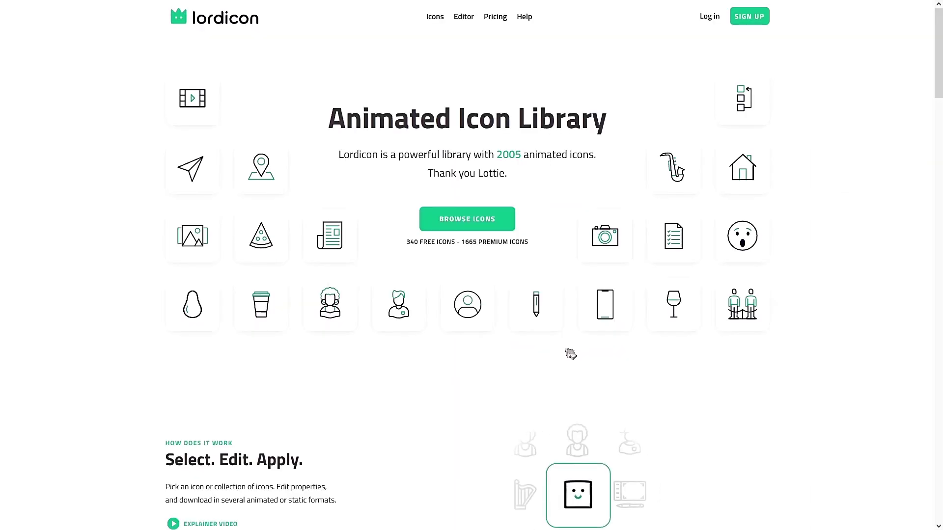
Step: Open the Open Peeps pack, then the Browse All by File Type catalogue of illustration packs
{"action": "scroll", "coordinate": [568, 351], "scroll_direction": "down", "scroll_amount": 3}
{"action": "scroll", "coordinate": [568, 352], "scroll_direction": "down", "scroll_amount": 8}
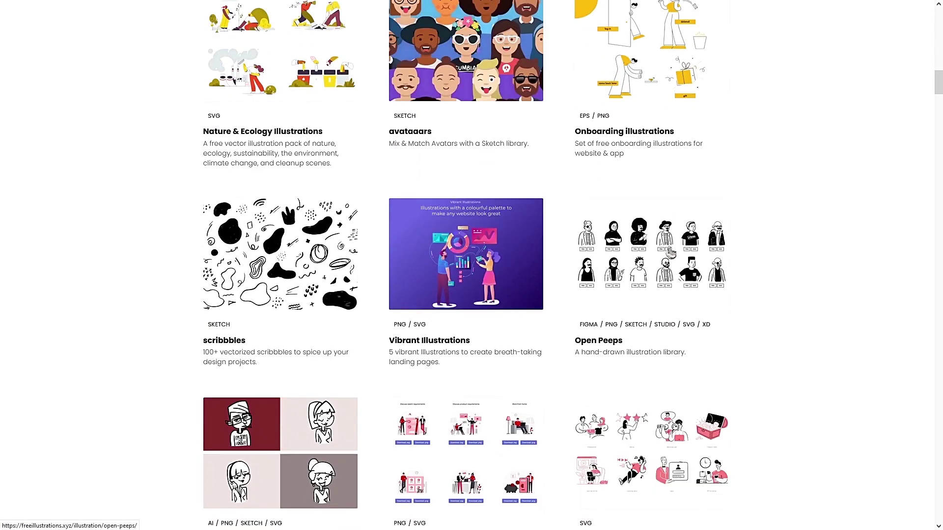
{"action": "left_click", "coordinate": [671, 253]}
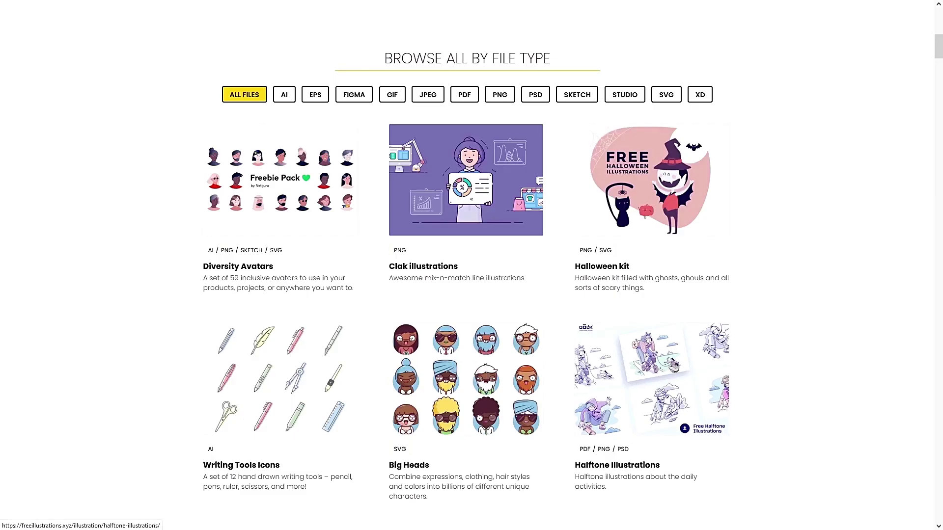
{"action": "middle_click", "coordinate": [765, 349]}
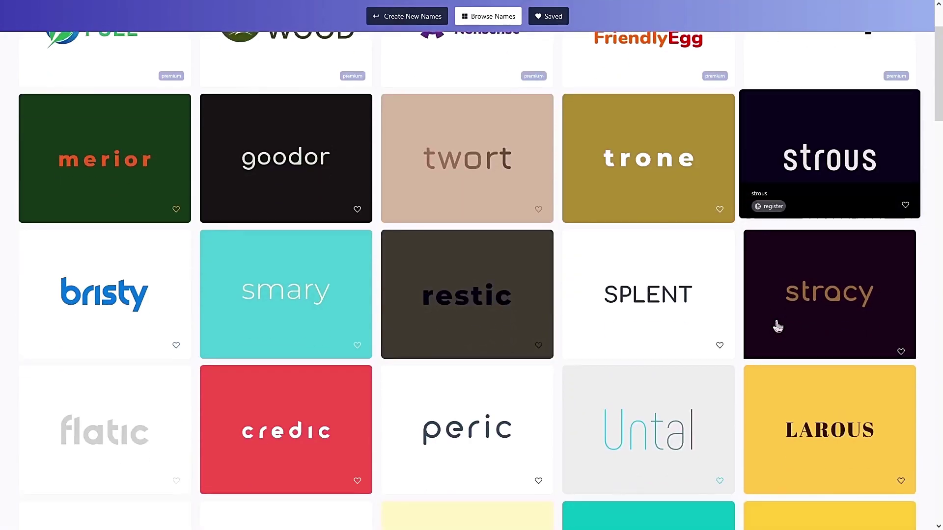
Step: Scroll far down the Namelix Browse Names grid of brand names and logos
{"action": "scroll", "coordinate": [778, 326], "scroll_direction": "down", "scroll_amount": 9}
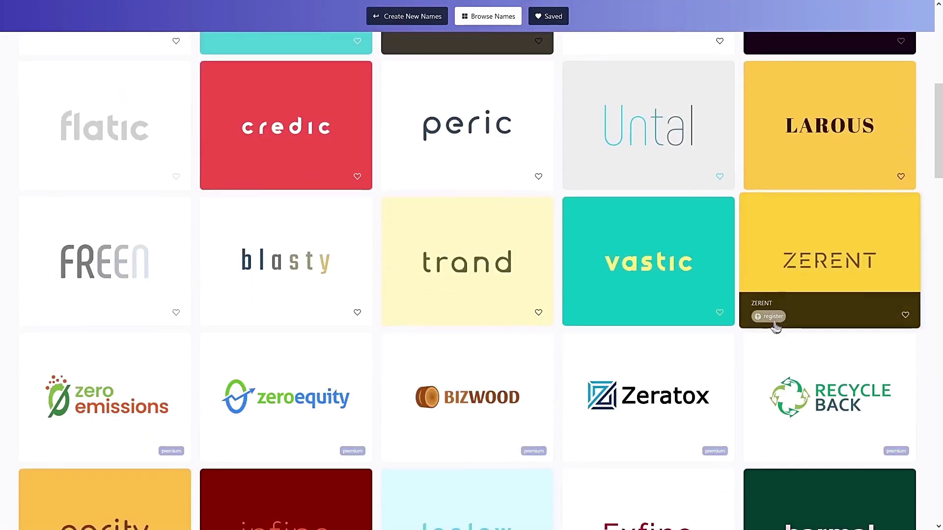
{"action": "scroll", "coordinate": [775, 328], "scroll_direction": "down", "scroll_amount": 9}
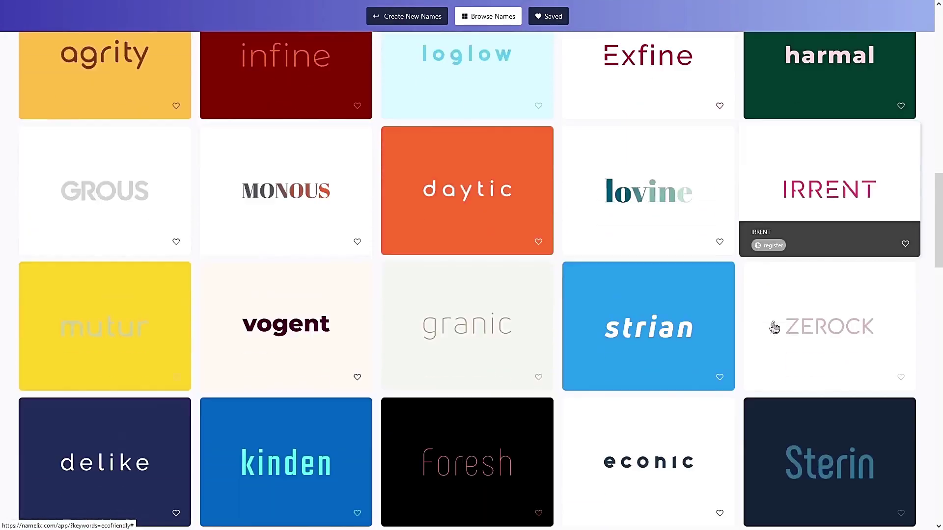
{"action": "scroll", "coordinate": [775, 327], "scroll_direction": "down", "scroll_amount": 8}
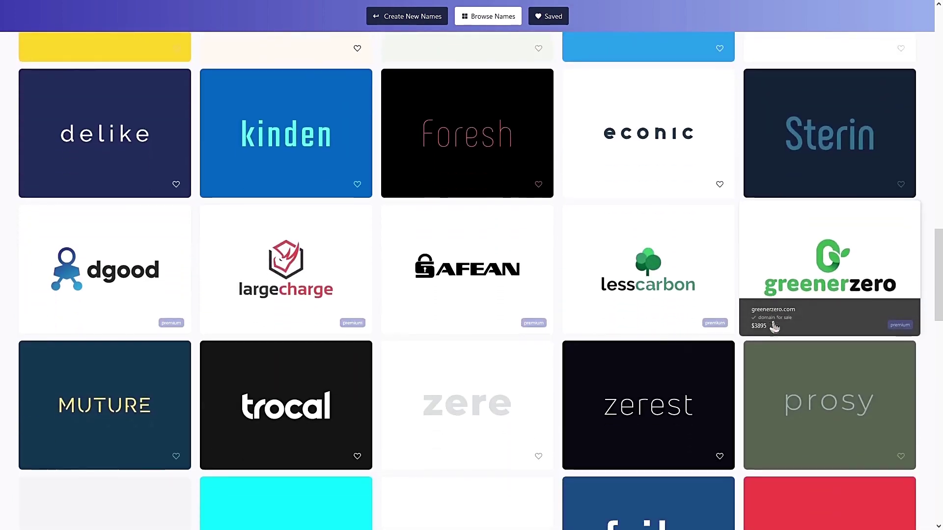
{"action": "scroll", "coordinate": [775, 326], "scroll_direction": "down", "scroll_amount": 8}
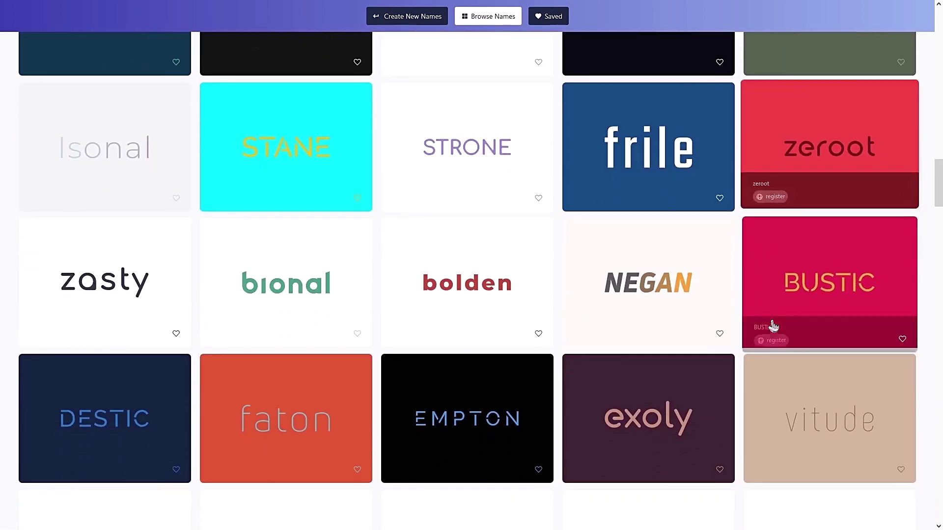
{"action": "scroll", "coordinate": [774, 326], "scroll_direction": "down", "scroll_amount": 7}
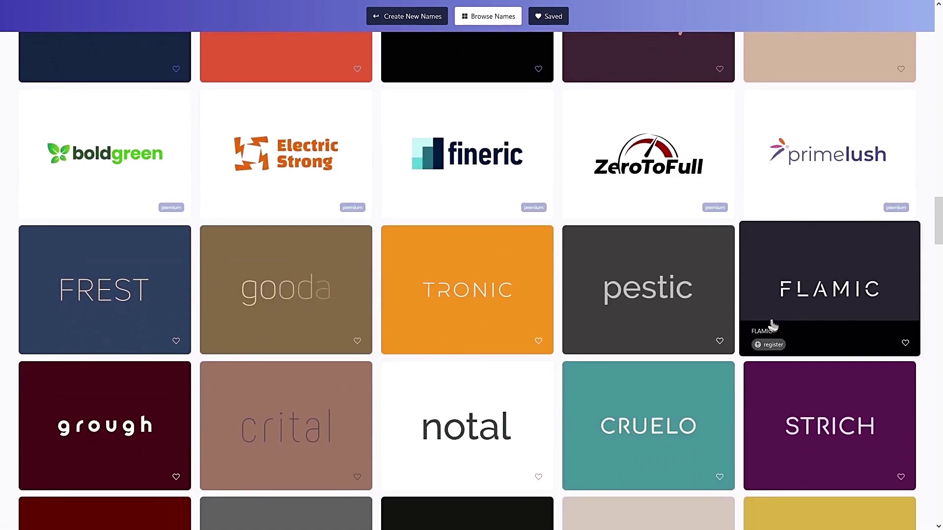
{"action": "scroll", "coordinate": [774, 326], "scroll_direction": "down", "scroll_amount": 17}
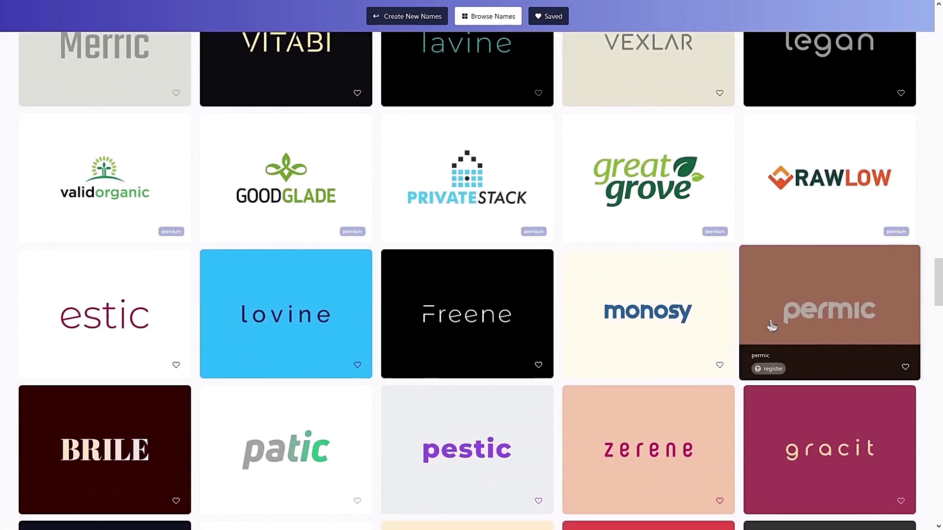
{"action": "scroll", "coordinate": [771, 326], "scroll_direction": "down", "scroll_amount": 2}
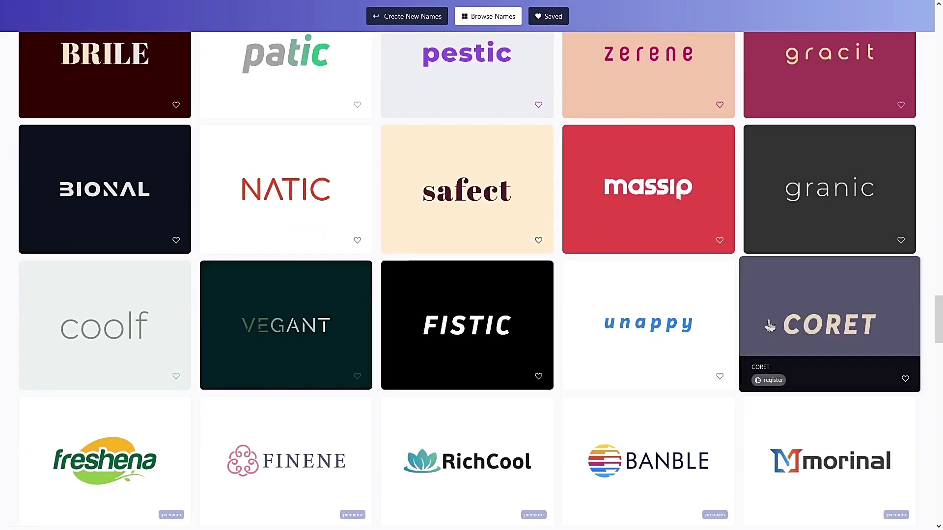
{"action": "scroll", "coordinate": [771, 326], "scroll_direction": "down", "scroll_amount": 6}
{"action": "scroll", "coordinate": [770, 326], "scroll_direction": "down", "scroll_amount": 5}
{"action": "scroll", "coordinate": [770, 326], "scroll_direction": "down", "scroll_amount": 4}
{"action": "scroll", "coordinate": [770, 326], "scroll_direction": "down", "scroll_amount": 1}
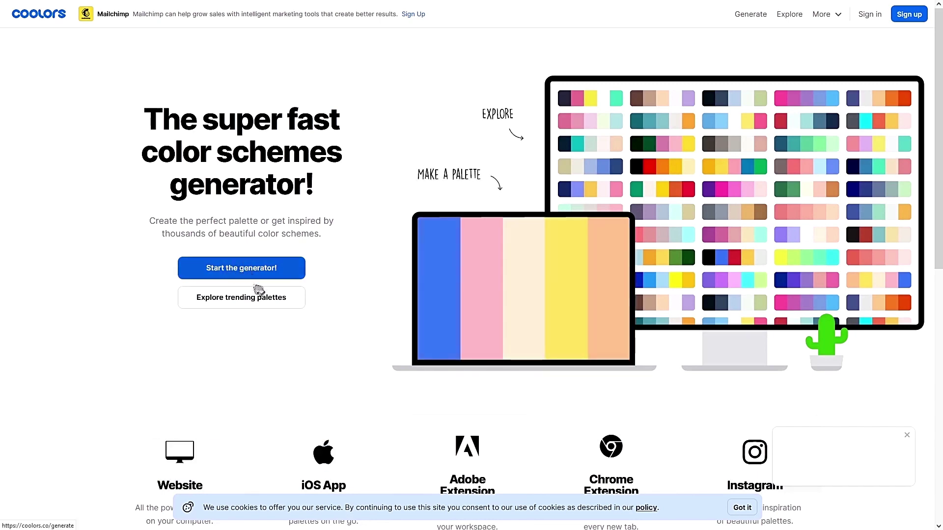
Step: Open Coolors' trending palettes and scroll through them
{"action": "left_click", "coordinate": [231, 302]}
{"action": "scroll", "coordinate": [231, 308], "scroll_direction": "down", "scroll_amount": 7}
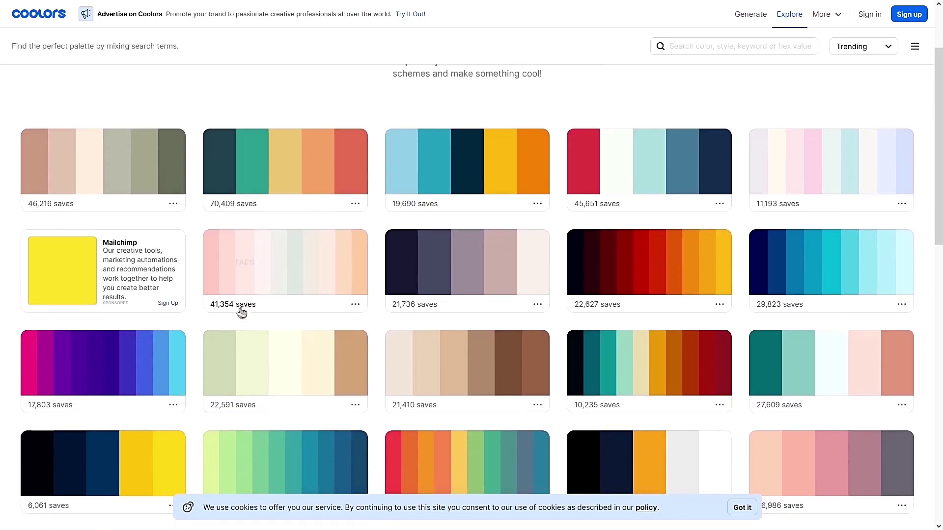
{"action": "scroll", "coordinate": [241, 312], "scroll_direction": "down", "scroll_amount": 7}
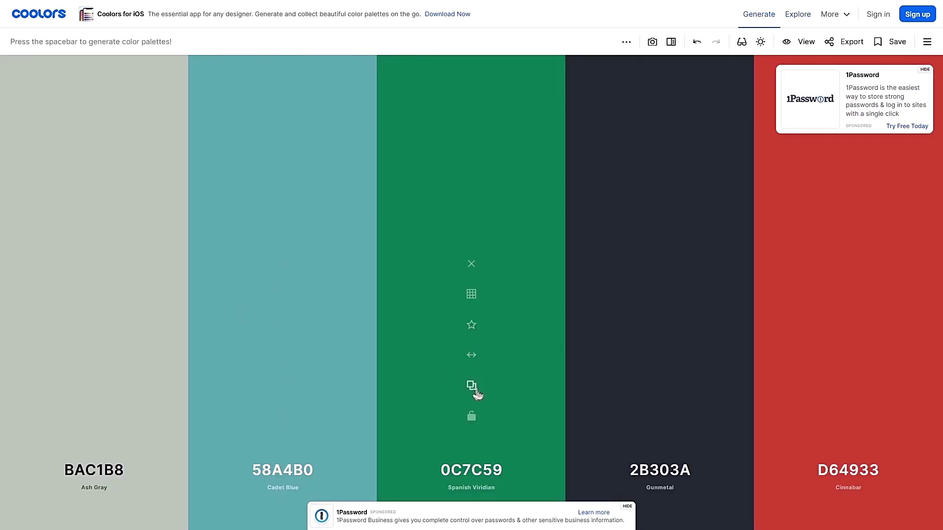
Step: Lock Spanish Viridian, Cadet Blue Crayola and Gunmetal and regenerate the remaining colours with spacebar
{"action": "left_click", "coordinate": [472, 416]}
{"action": "key", "text": "space"}
{"action": "key", "text": "space"}
{"action": "key", "text": "space"}
{"action": "key", "text": "space"}
{"action": "key", "text": "space"}
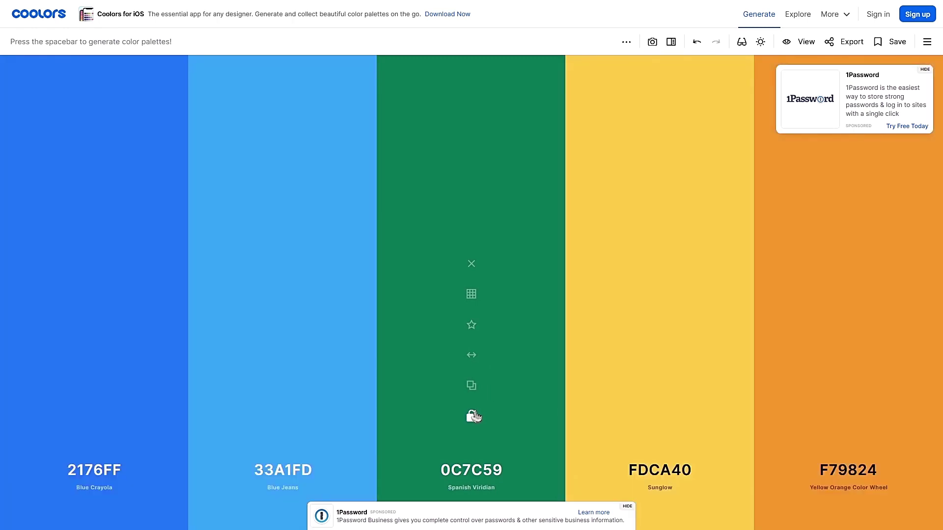
{"action": "key", "text": "space"}
{"action": "key", "text": "space"}
{"action": "key", "text": "space"}
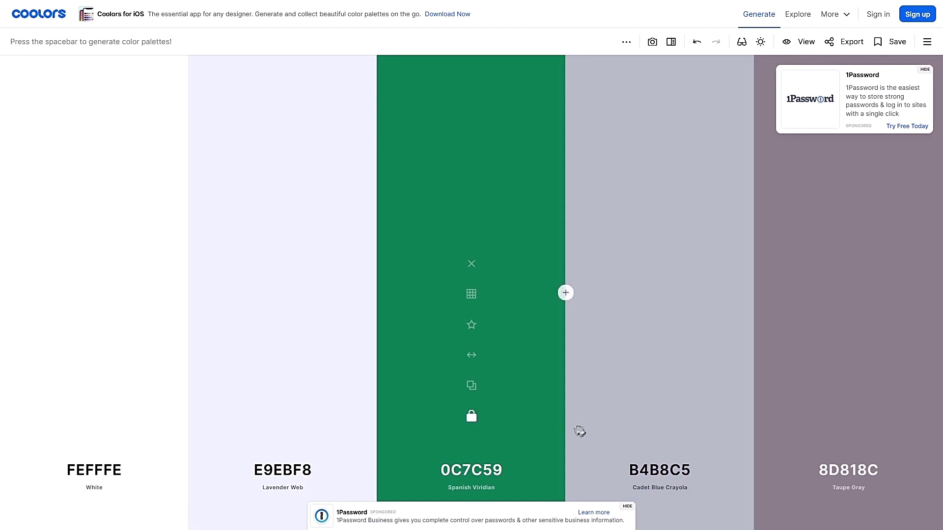
{"action": "key", "text": "space"}
{"action": "key", "text": "space"}
{"action": "key", "text": "space"}
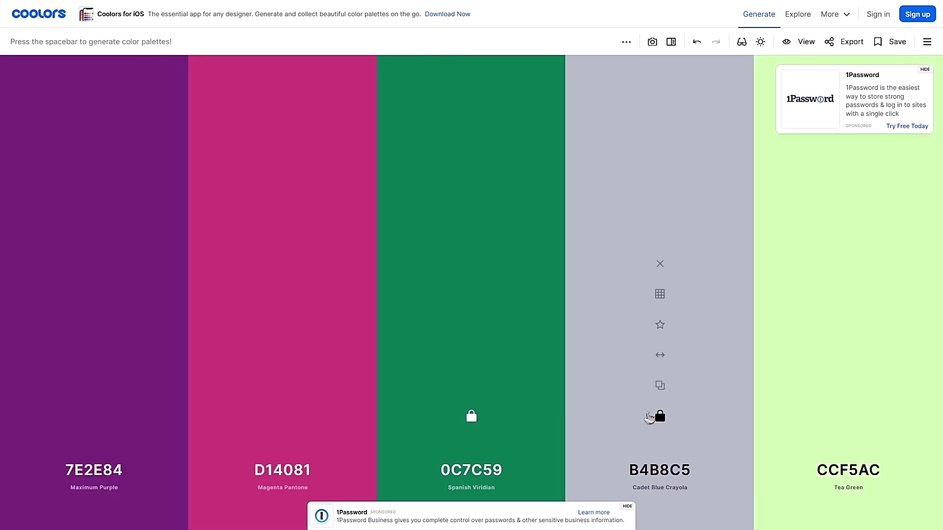
{"action": "key", "text": "space"}
{"action": "key", "text": "space"}
{"action": "key", "text": "space"}
{"action": "key", "text": "space"}
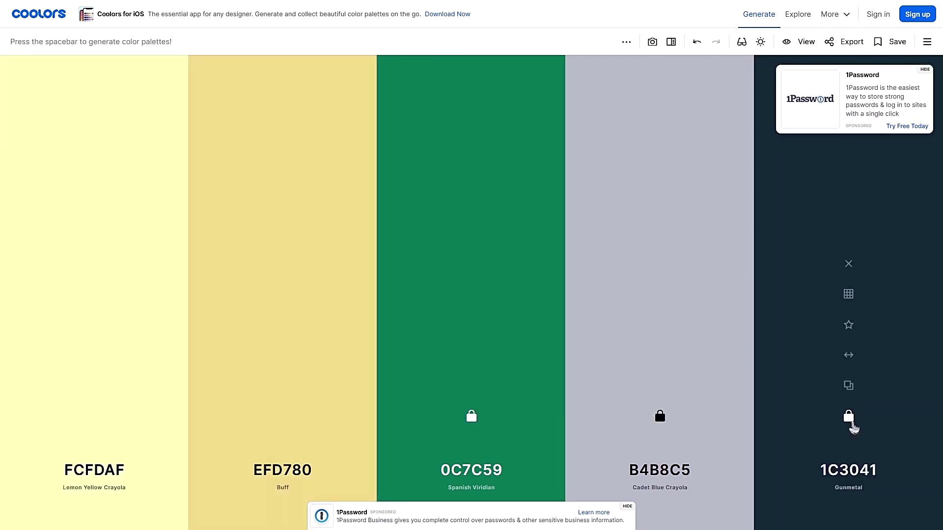
{"action": "key", "text": "space"}
{"action": "key", "text": "space"}
{"action": "key", "text": "space"}
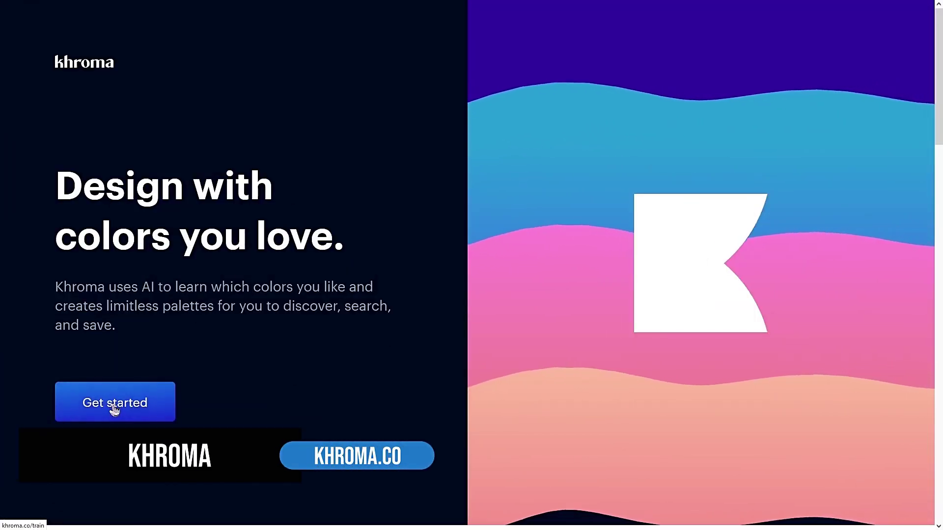
Step: Start Khroma setup and pick liked colour tiles until none remain
{"action": "left_click", "coordinate": [114, 407]}
{"action": "scroll", "coordinate": [96, 412], "scroll_direction": "down", "scroll_amount": 5}
{"action": "left_click", "coordinate": [280, 499]}
{"action": "scroll", "coordinate": [280, 499], "scroll_direction": "down", "scroll_amount": 10}
{"action": "left_click", "coordinate": [226, 363]}
{"action": "scroll", "coordinate": [226, 364], "scroll_direction": "down", "scroll_amount": 5}
{"action": "left_click", "coordinate": [414, 244]}
{"action": "scroll", "coordinate": [415, 244], "scroll_direction": "down", "scroll_amount": 3}
{"action": "left_click", "coordinate": [384, 396]}
{"action": "scroll", "coordinate": [384, 396], "scroll_direction": "down", "scroll_amount": 5}
{"action": "left_click", "coordinate": [857, 294]}
{"action": "scroll", "coordinate": [857, 295], "scroll_direction": "down", "scroll_amount": 5}
{"action": "left_click", "coordinate": [232, 401]}
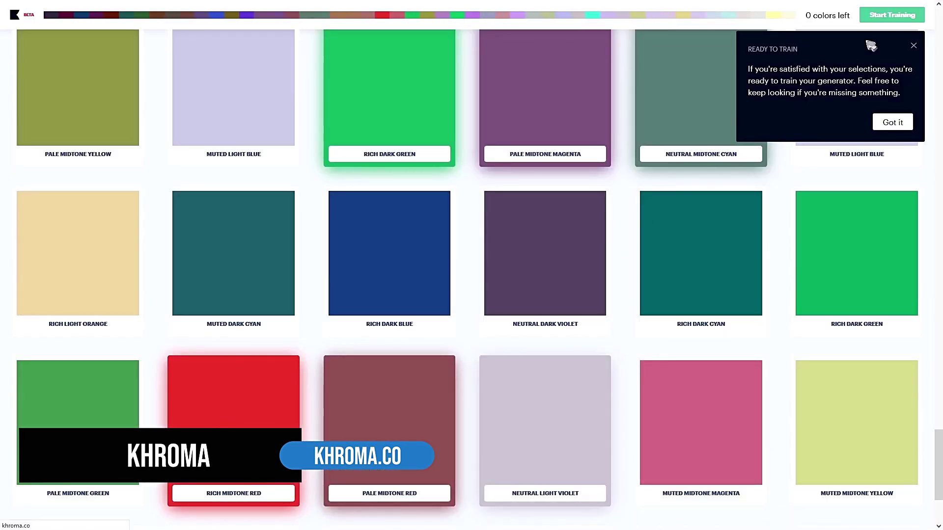
Step: Train the generator on the chosen colours and scroll through the resulting combinations
{"action": "left_click", "coordinate": [890, 15]}
{"action": "scroll", "coordinate": [110, 126], "scroll_direction": "down", "scroll_amount": 10}
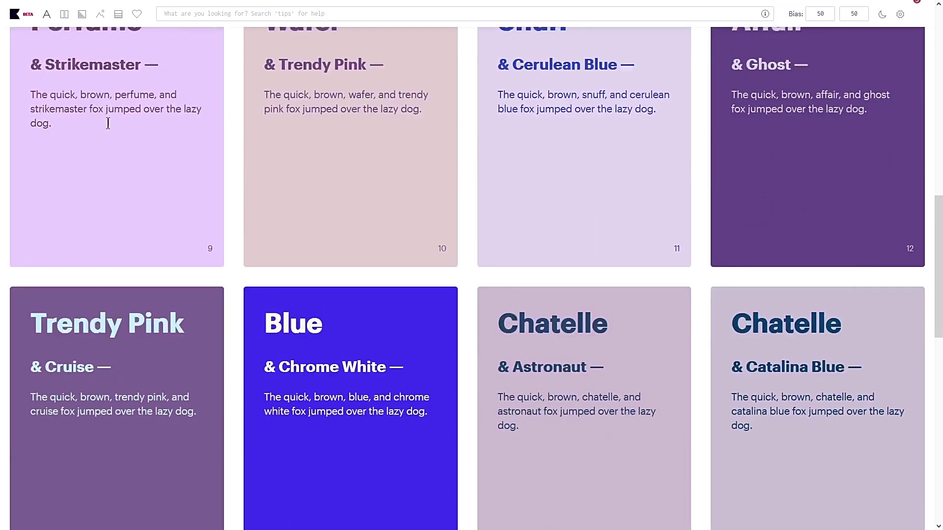
{"action": "scroll", "coordinate": [118, 133], "scroll_direction": "down", "scroll_amount": 20}
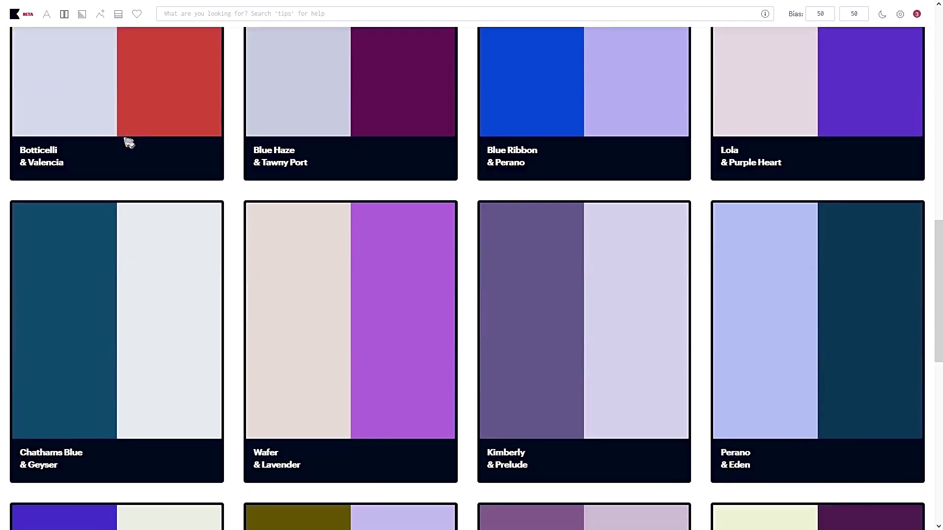
{"action": "scroll", "coordinate": [129, 144], "scroll_direction": "down", "scroll_amount": 20}
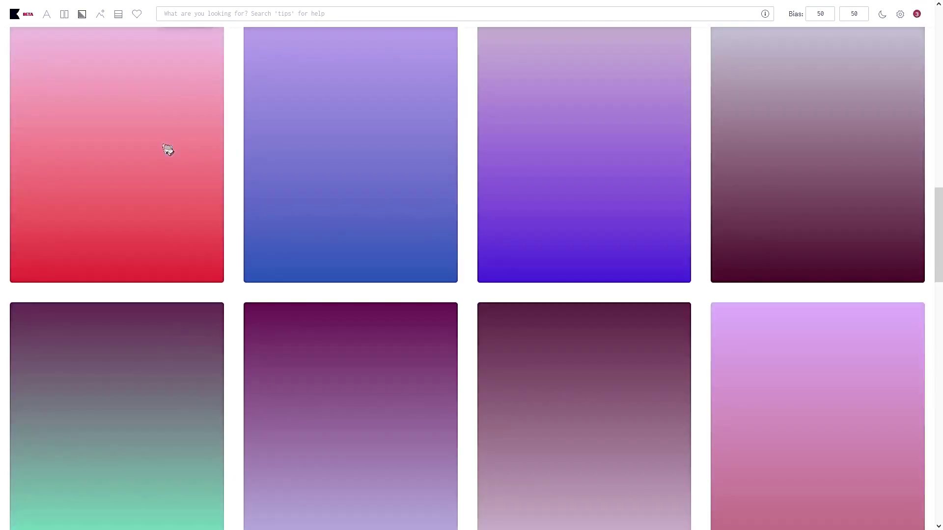
{"action": "scroll", "coordinate": [168, 149], "scroll_direction": "down", "scroll_amount": 20}
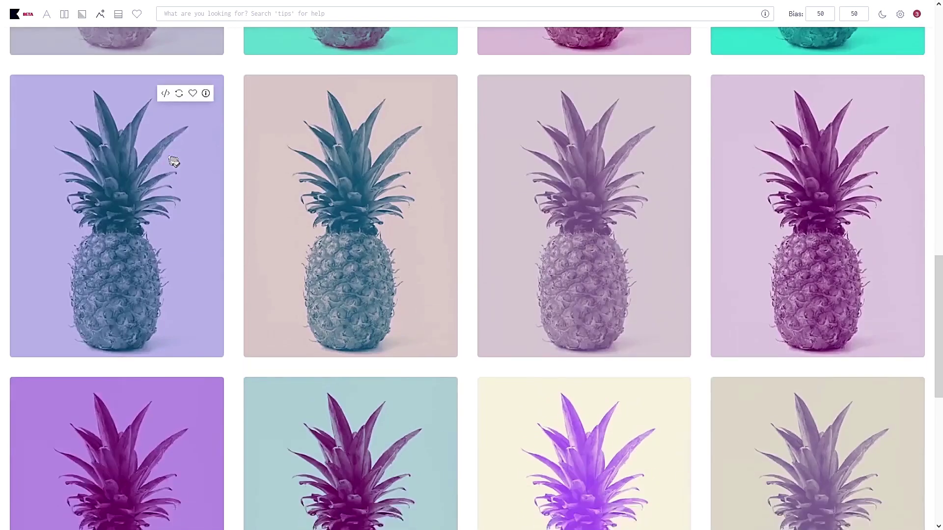
{"action": "scroll", "coordinate": [173, 161], "scroll_direction": "down", "scroll_amount": 20}
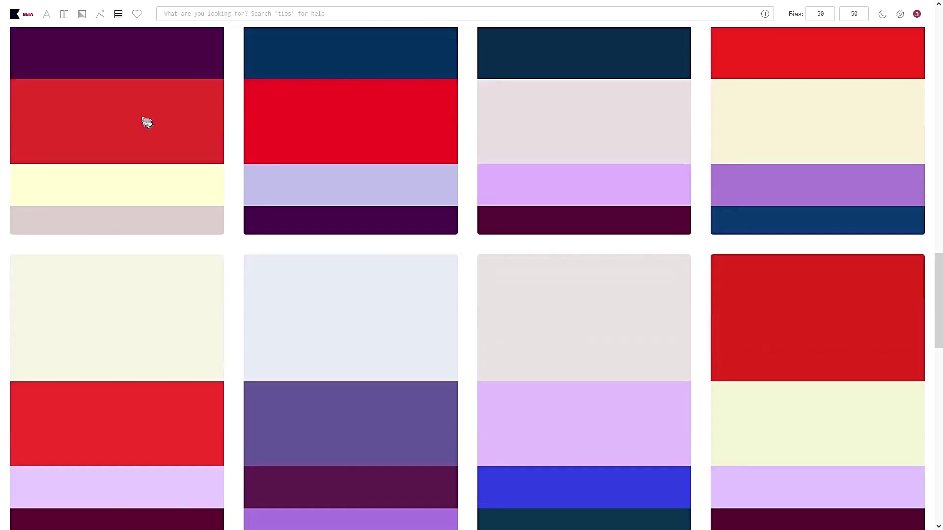
{"action": "scroll", "coordinate": [147, 122], "scroll_direction": "down", "scroll_amount": 12}
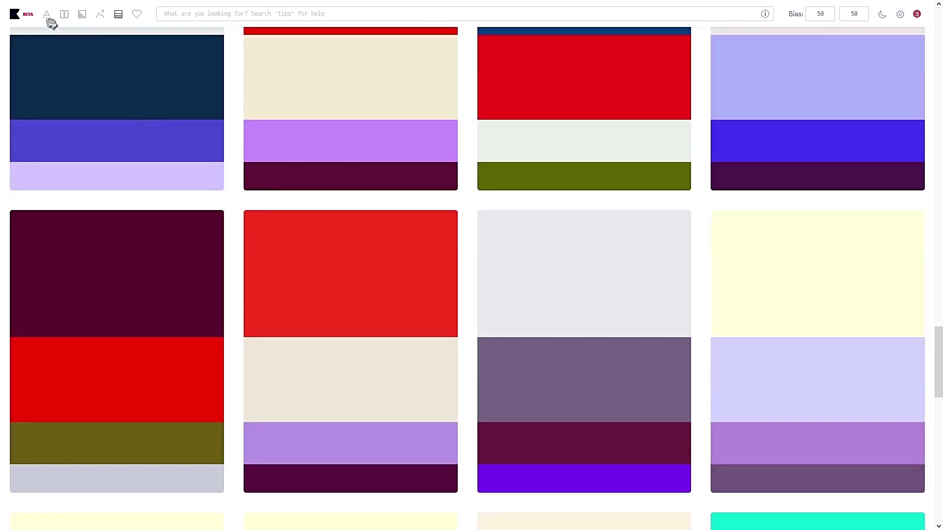
Step: Switch the results between Type, Poster, Gradient and Image views
{"action": "left_click", "coordinate": [46, 19]}
{"action": "left_click", "coordinate": [65, 19]}
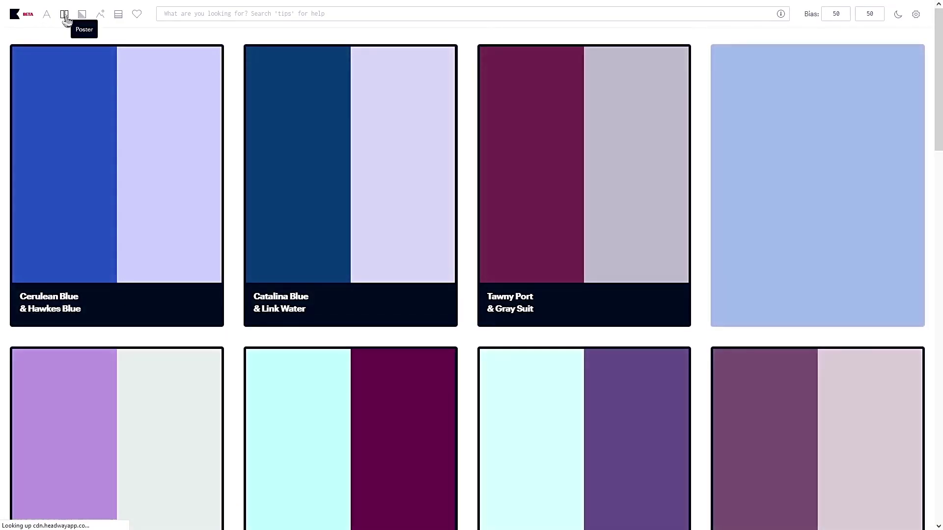
{"action": "left_click", "coordinate": [83, 19]}
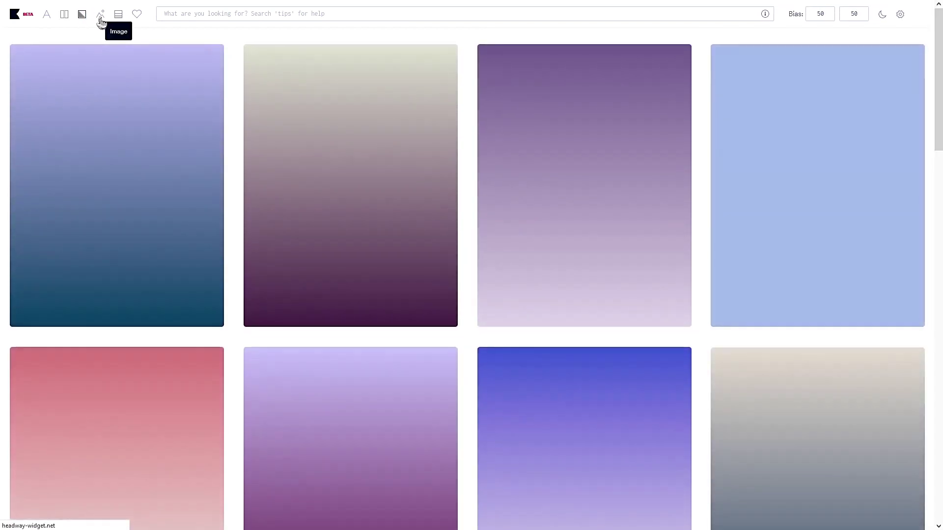
{"action": "left_click", "coordinate": [100, 19]}
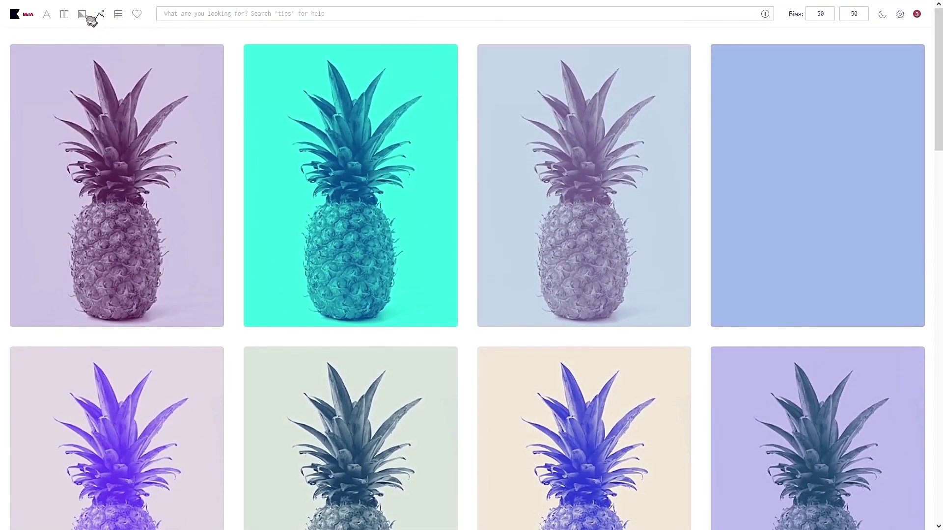
{"action": "left_click", "coordinate": [82, 18]}
{"action": "left_click", "coordinate": [64, 15]}
Step: Check Jagged Ice's hex, RGB and contrast details, then view the saved favourite combinations
{"action": "left_click", "coordinate": [47, 15]}
{"action": "scroll", "coordinate": [261, 215], "scroll_direction": "down", "scroll_amount": 9}
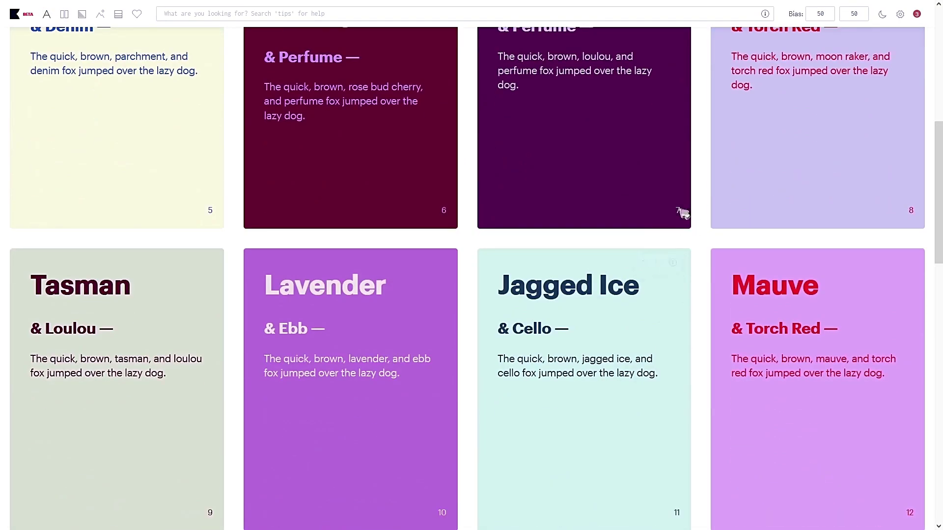
{"action": "left_click", "coordinate": [673, 217]}
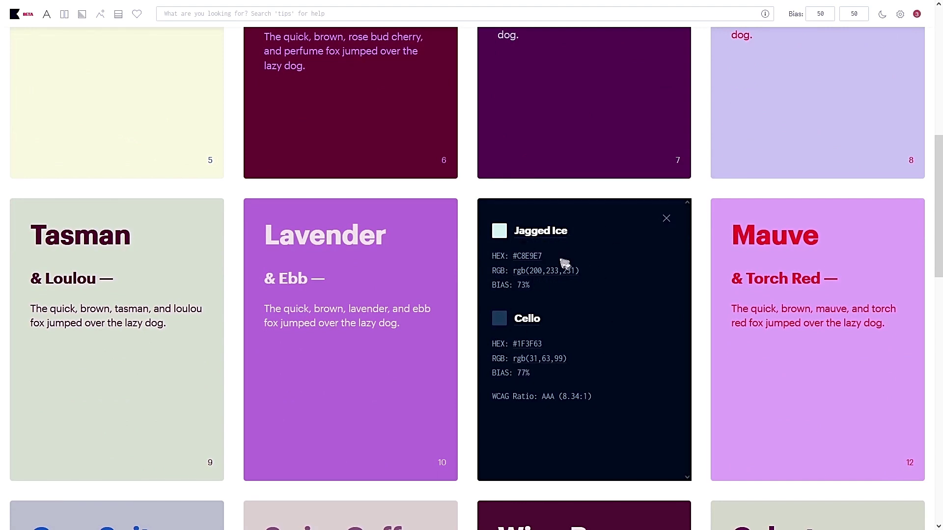
{"action": "left_click", "coordinate": [666, 219]}
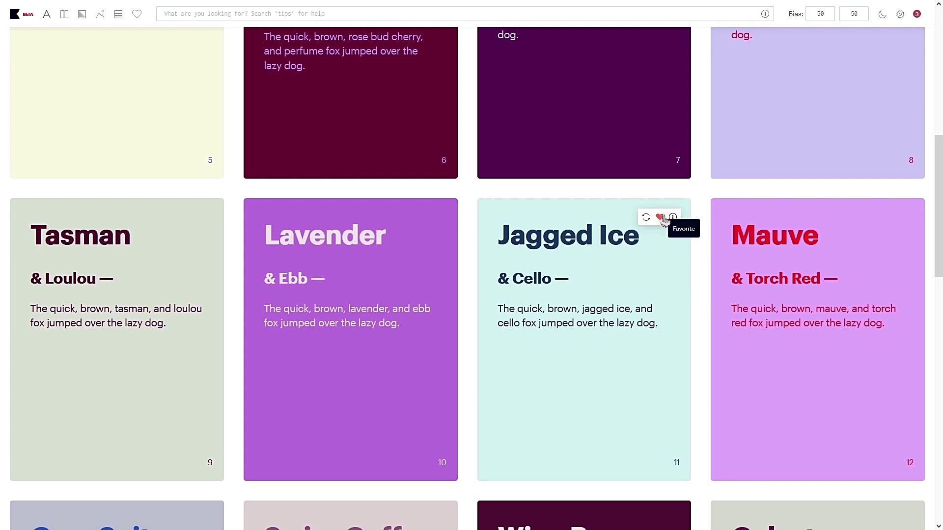
{"action": "scroll", "coordinate": [742, 303], "scroll_direction": "down", "scroll_amount": 4}
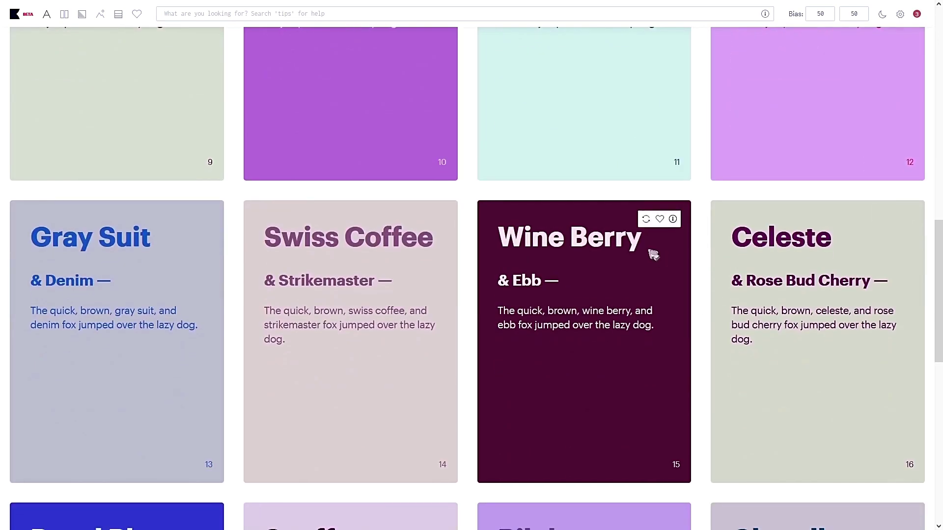
{"action": "left_click", "coordinate": [136, 20]}
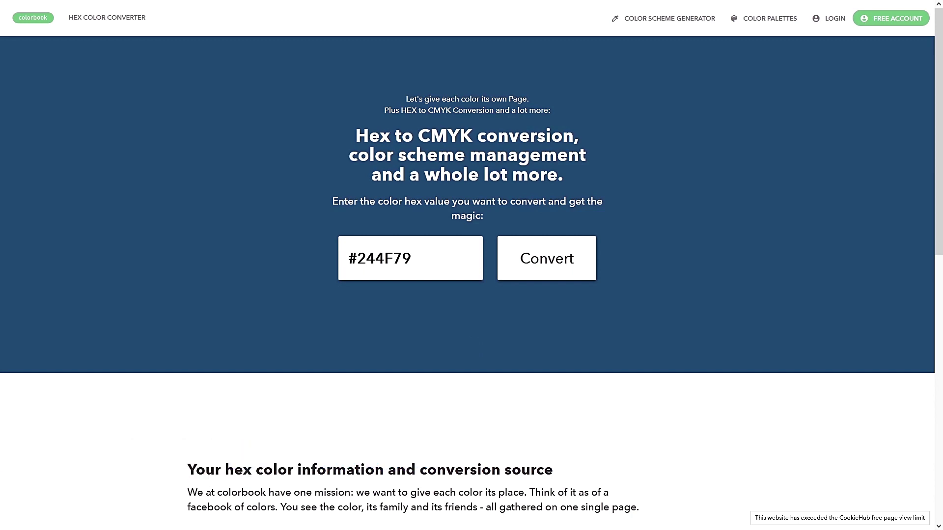
Step: Convert #084179 and scroll to its RGB 8, 65, 121, CMYK and HSL values
{"action": "left_click", "coordinate": [448, 261]}
{"action": "left_click", "coordinate": [397, 292]}
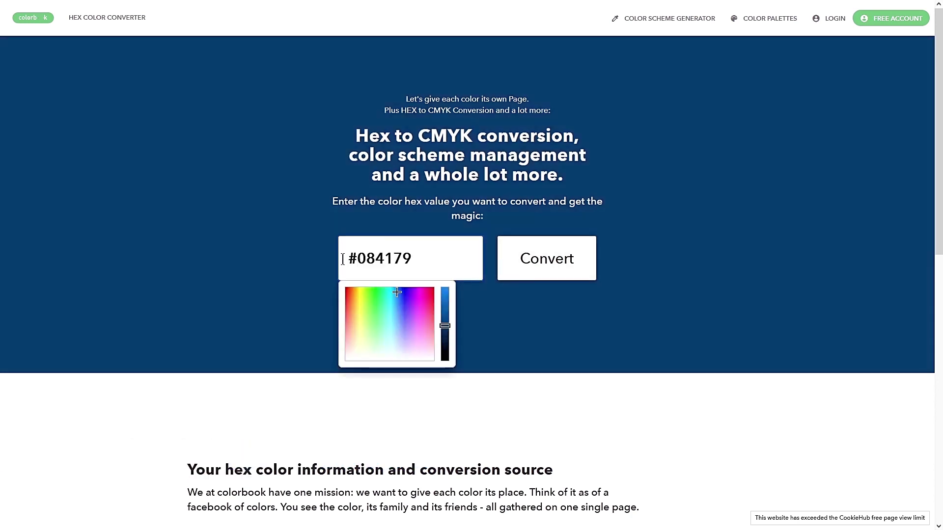
{"action": "left_click", "coordinate": [521, 258]}
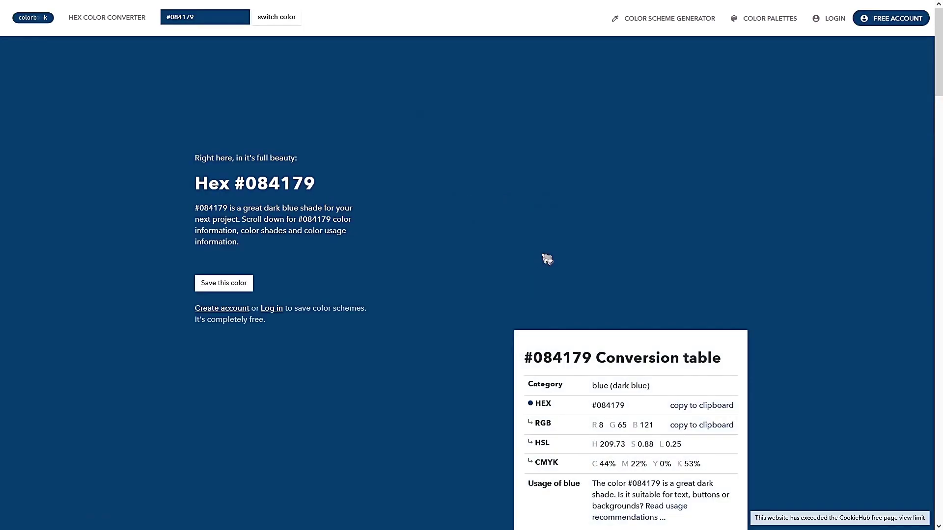
{"action": "scroll", "coordinate": [717, 290], "scroll_direction": "down", "scroll_amount": 3}
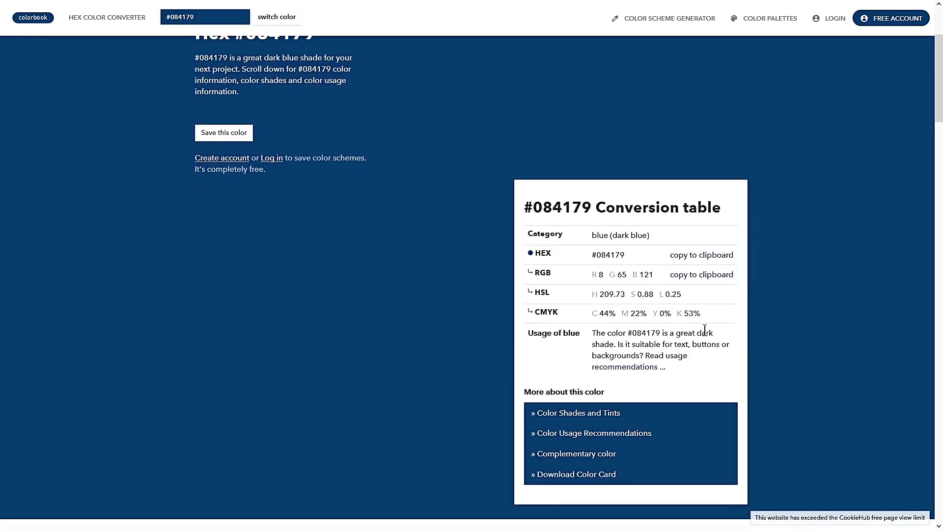
{"action": "scroll", "coordinate": [705, 330], "scroll_direction": "down", "scroll_amount": 10}
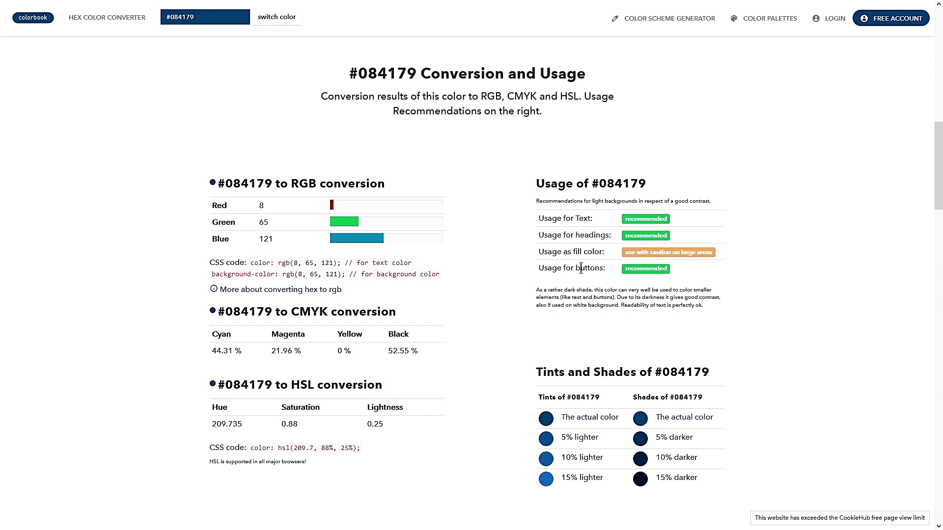
Step: Generate a first random colour scheme and zoom the page out with Ctrl+minus
{"action": "left_click", "coordinate": [652, 22]}
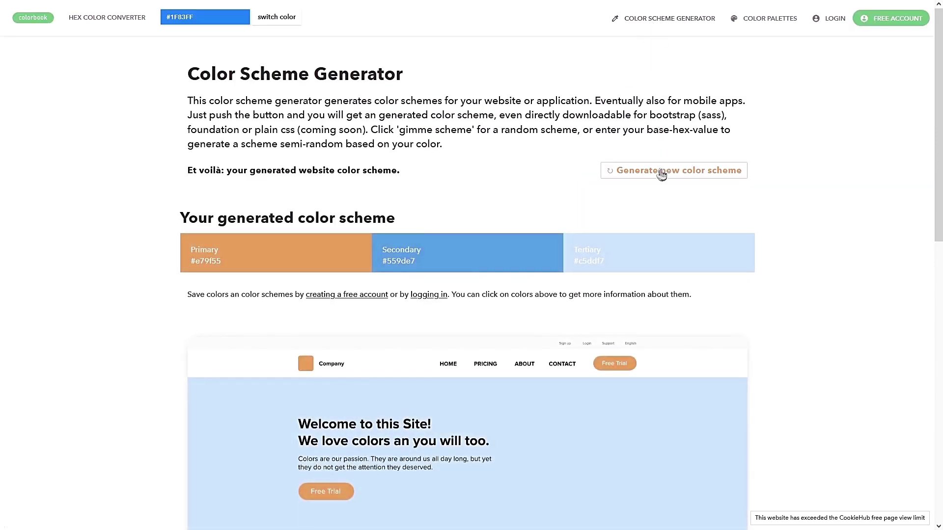
{"action": "left_click", "coordinate": [661, 180]}
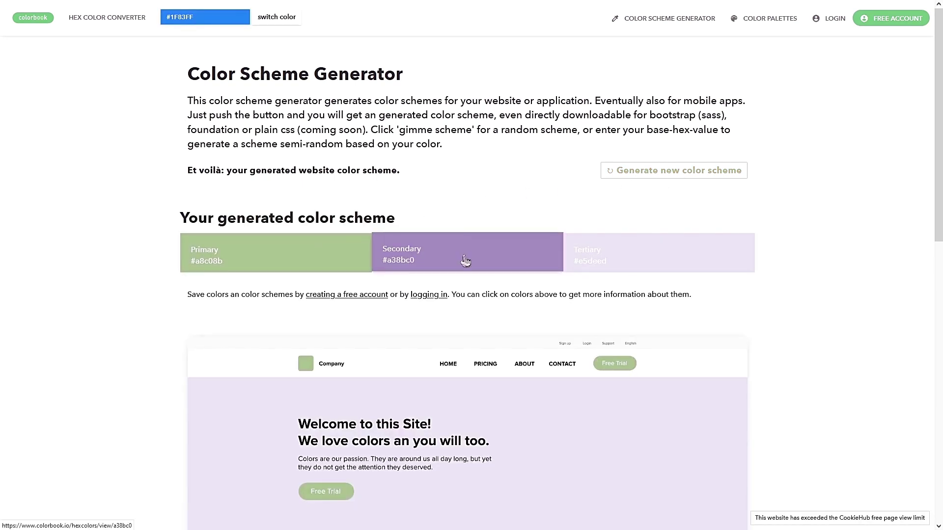
{"action": "scroll", "coordinate": [654, 253], "scroll_direction": "down", "scroll_amount": 4}
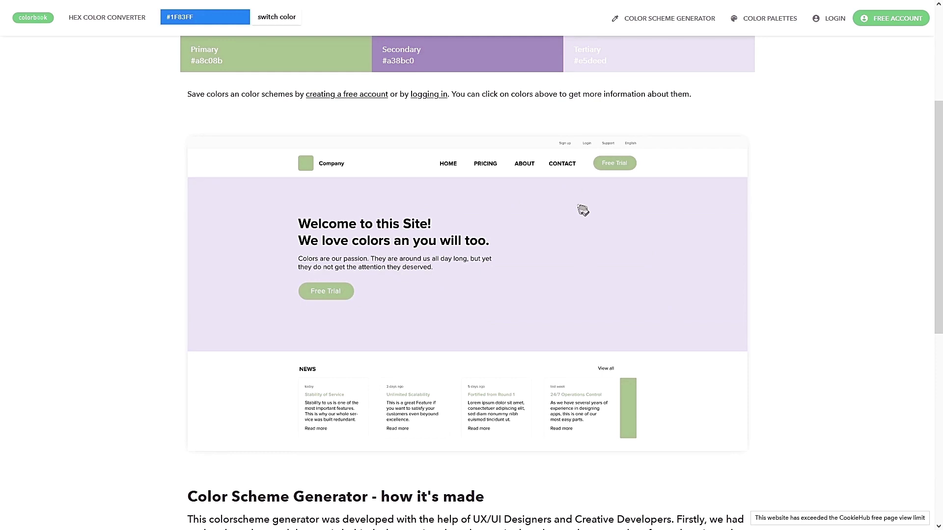
{"action": "key", "text": "ctrl+minus"}
{"action": "key", "text": "ctrl+minus"}
{"action": "key", "text": "ctrl+minus"}
{"action": "key", "text": "ctrl+minus"}
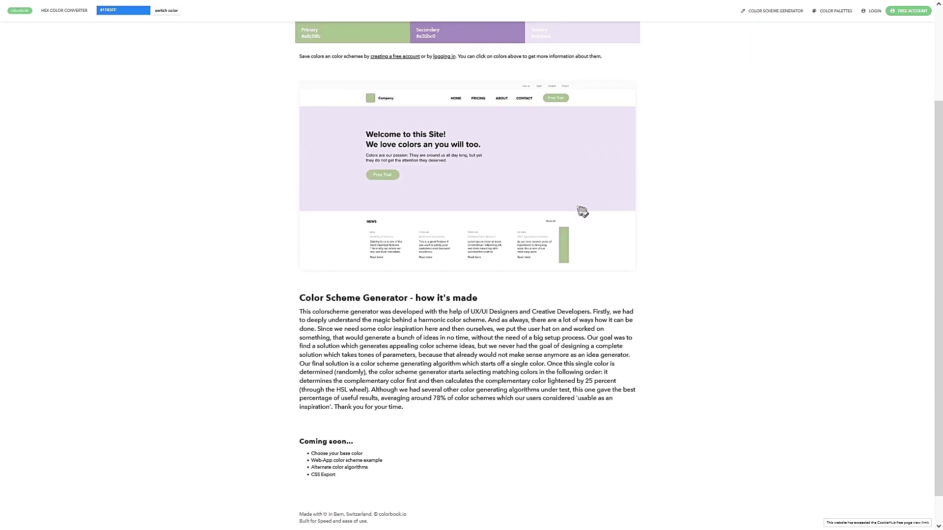
{"action": "scroll", "coordinate": [582, 210], "scroll_direction": "up", "scroll_amount": 3}
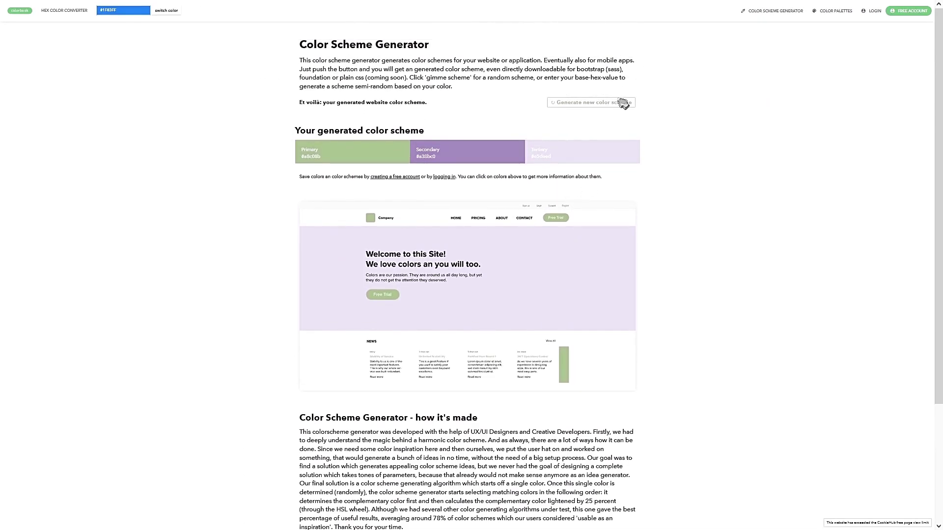
Step: Generate nine more random website colour schemes in a row
{"action": "left_click", "coordinate": [616, 105]}
{"action": "left_click", "coordinate": [617, 105]}
{"action": "left_click", "coordinate": [616, 104]}
{"action": "left_click", "coordinate": [615, 105]}
{"action": "left_click", "coordinate": [615, 106]}
{"action": "left_click", "coordinate": [615, 105]}
{"action": "left_click", "coordinate": [615, 106]}
{"action": "left_click", "coordinate": [616, 106]}
{"action": "left_click", "coordinate": [615, 106]}
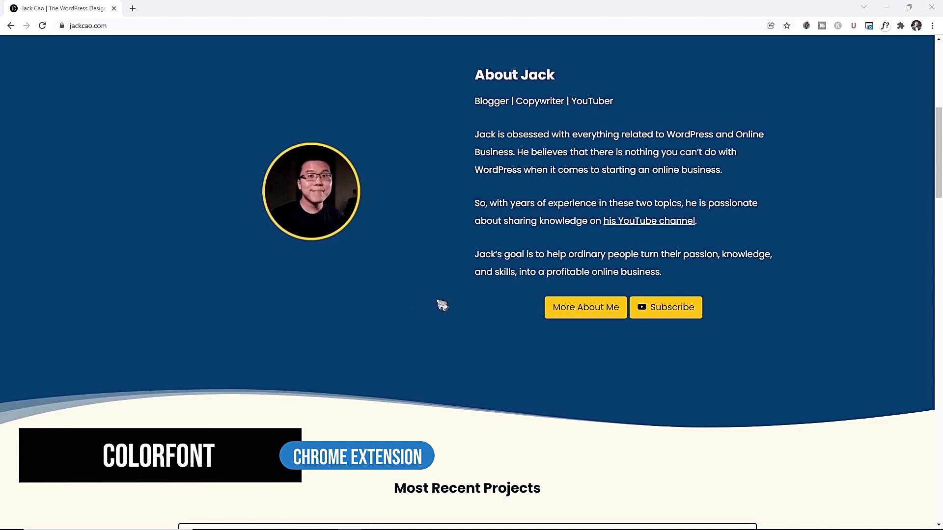
Step: Save the page's dark blue background colour #084179 in ColorFont
{"action": "left_click", "coordinate": [806, 27]}
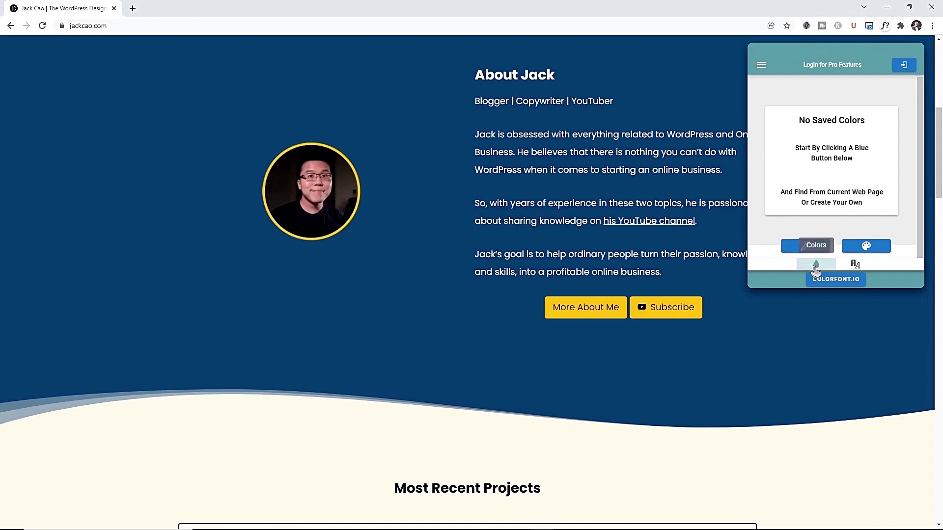
{"action": "left_click", "coordinate": [793, 245]}
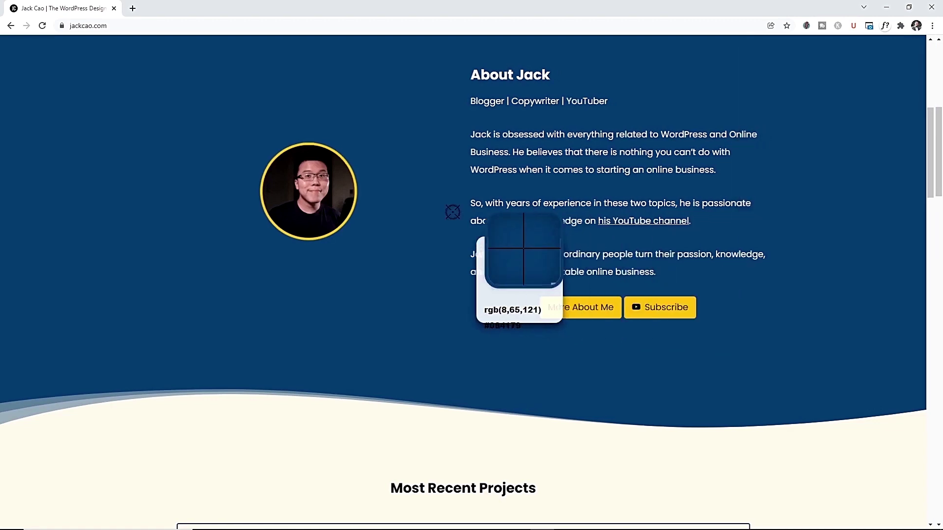
{"action": "left_click", "coordinate": [346, 256]}
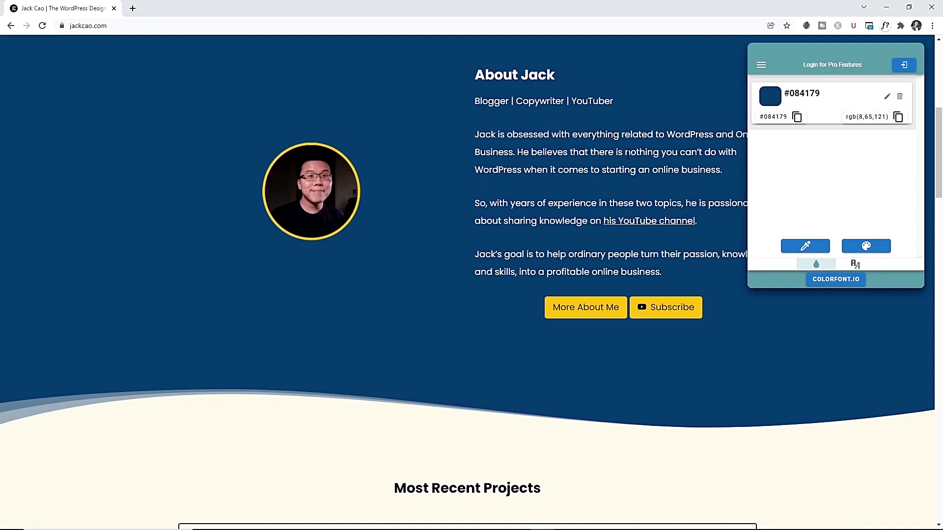
Step: Capture the first paragraph's Poppins font with ColorFont's Pick Font
{"action": "left_click", "coordinate": [855, 264]}
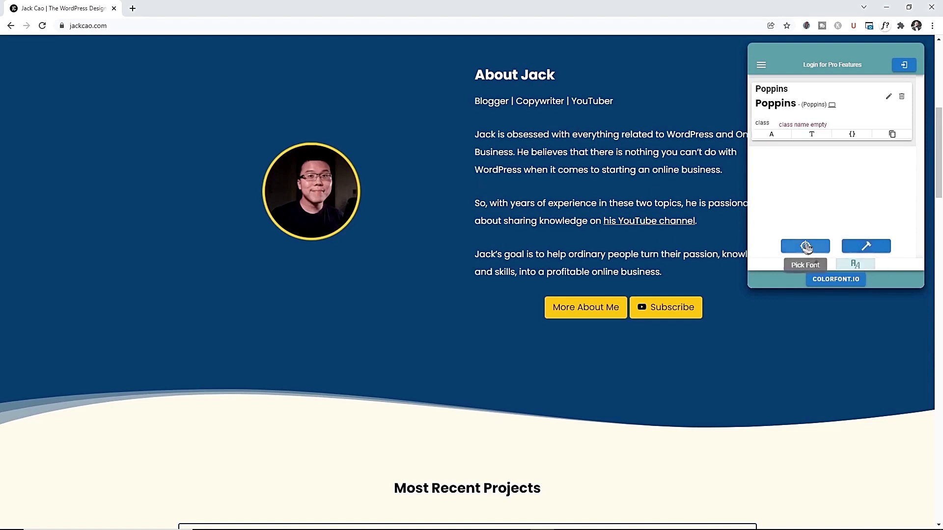
{"action": "left_click", "coordinate": [806, 245]}
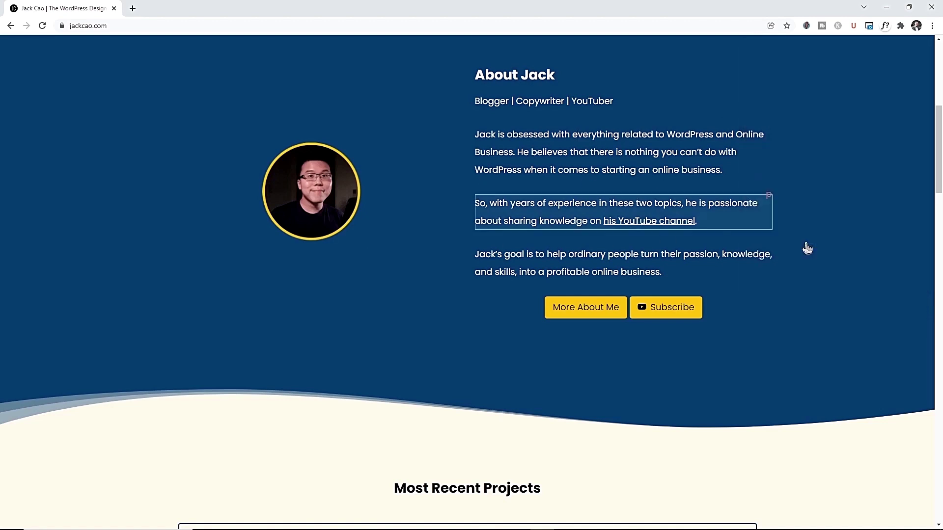
{"action": "left_click", "coordinate": [678, 167]}
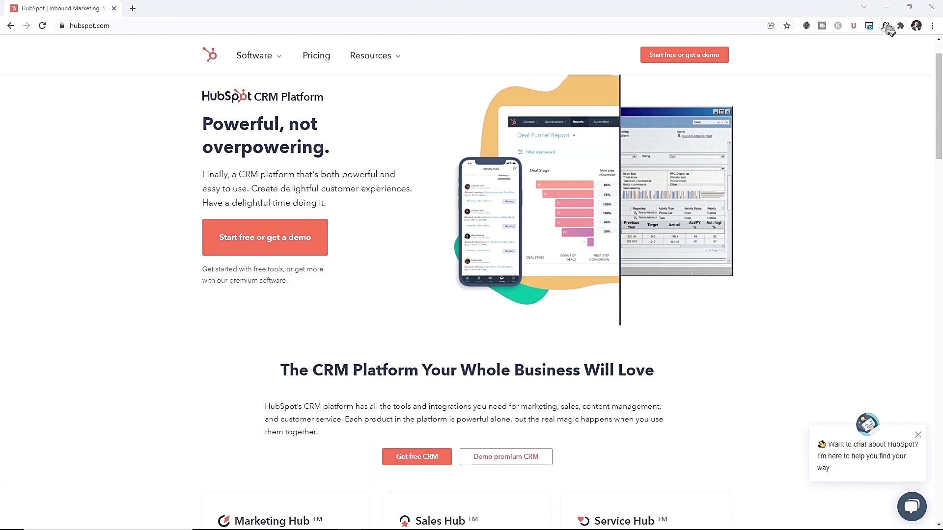
Step: Inspect the intro paragraph with WhatFont (AvenirNext 400, 18px), then turn WhatFont off
{"action": "left_click", "coordinate": [887, 27]}
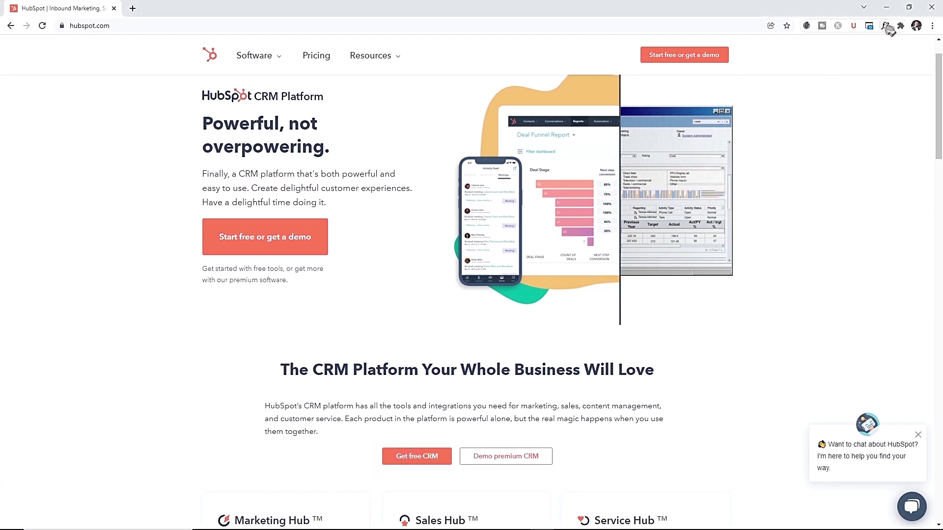
{"action": "left_click", "coordinate": [335, 180]}
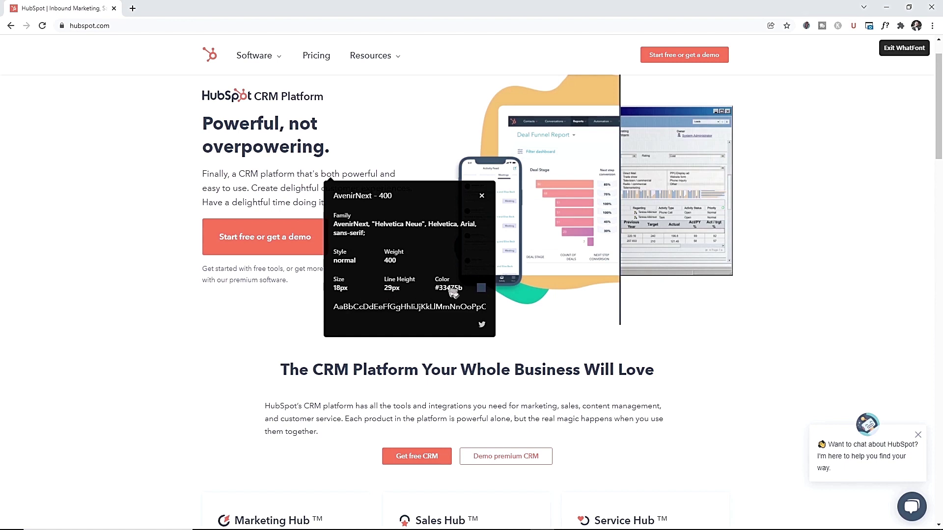
{"action": "left_click", "coordinate": [887, 27]}
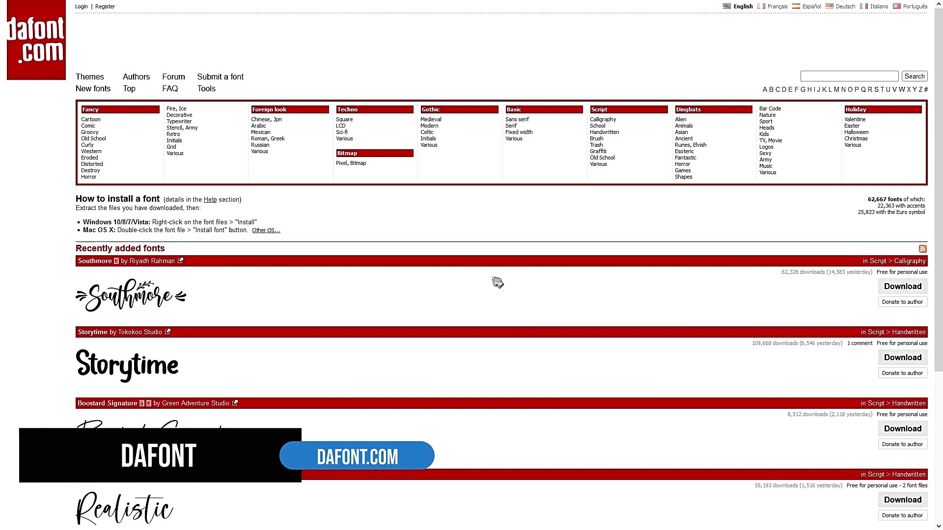
Step: Open DaFont's Script > Calligraphy category and browse fonts like Southmore and The Blacklight
{"action": "scroll", "coordinate": [497, 283], "scroll_direction": "down", "scroll_amount": 4}
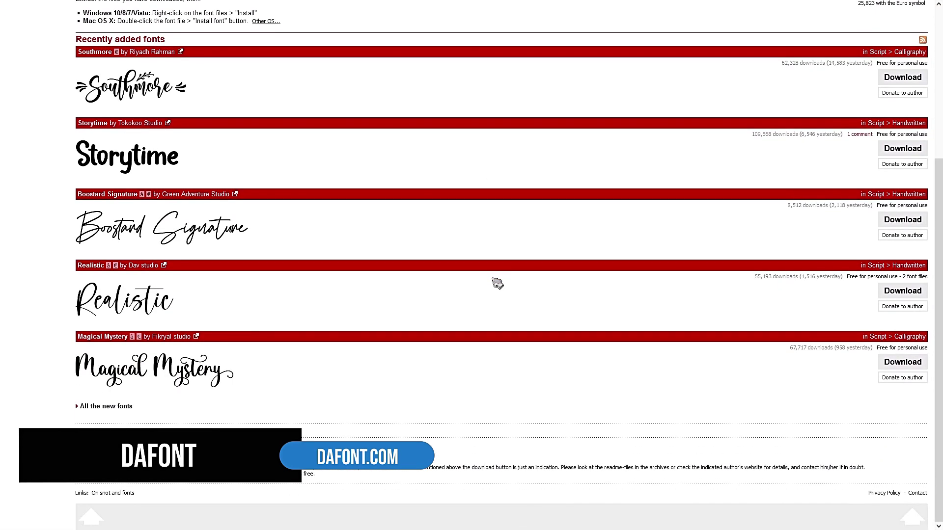
{"action": "scroll", "coordinate": [497, 283], "scroll_direction": "up", "scroll_amount": 4}
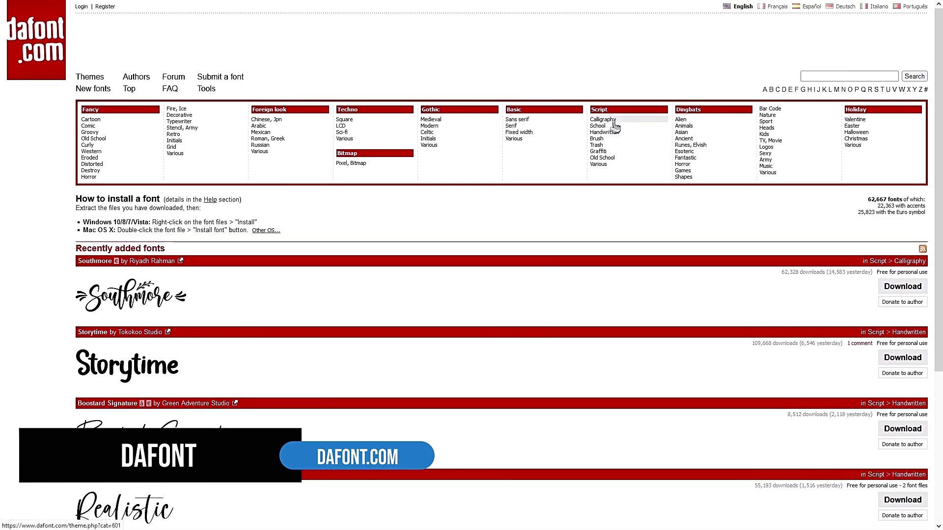
{"action": "left_click", "coordinate": [615, 122]}
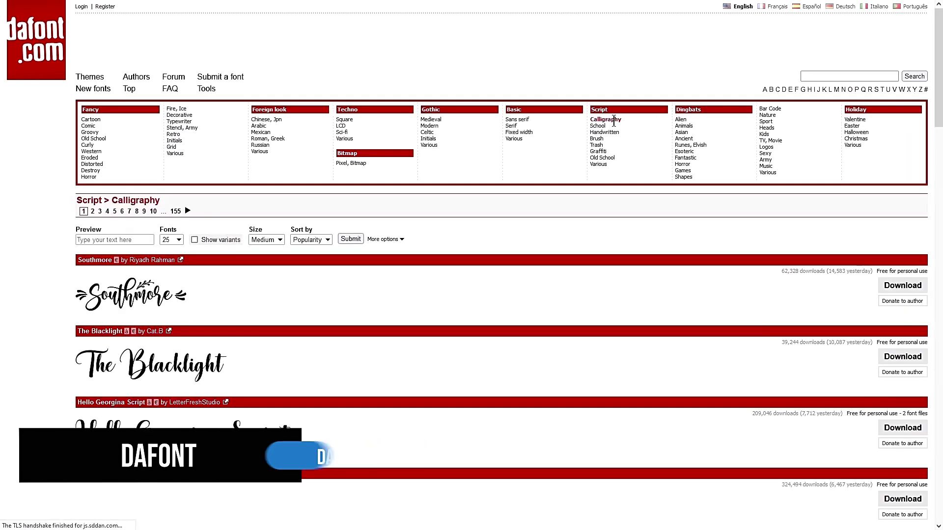
{"action": "scroll", "coordinate": [562, 293], "scroll_direction": "down", "scroll_amount": 2}
{"action": "scroll", "coordinate": [561, 295], "scroll_direction": "down", "scroll_amount": 5}
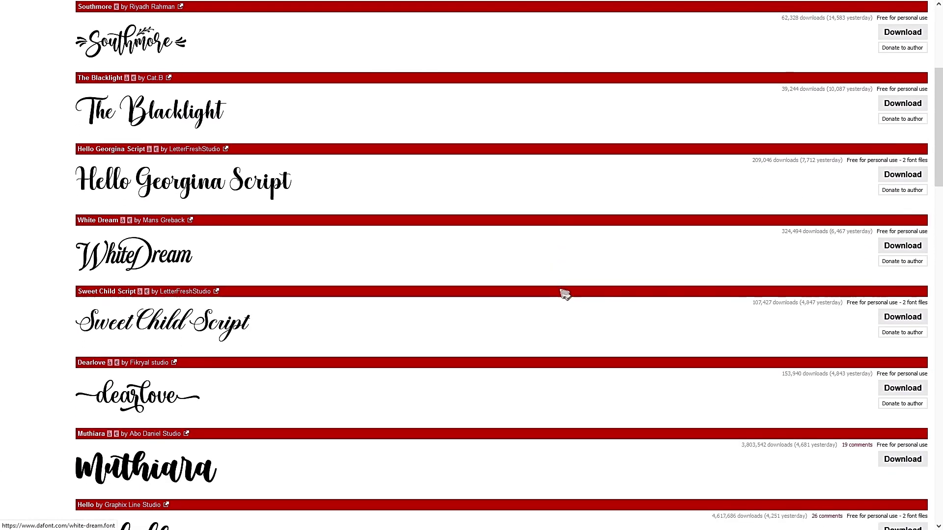
{"action": "scroll", "coordinate": [562, 294], "scroll_direction": "down", "scroll_amount": 7}
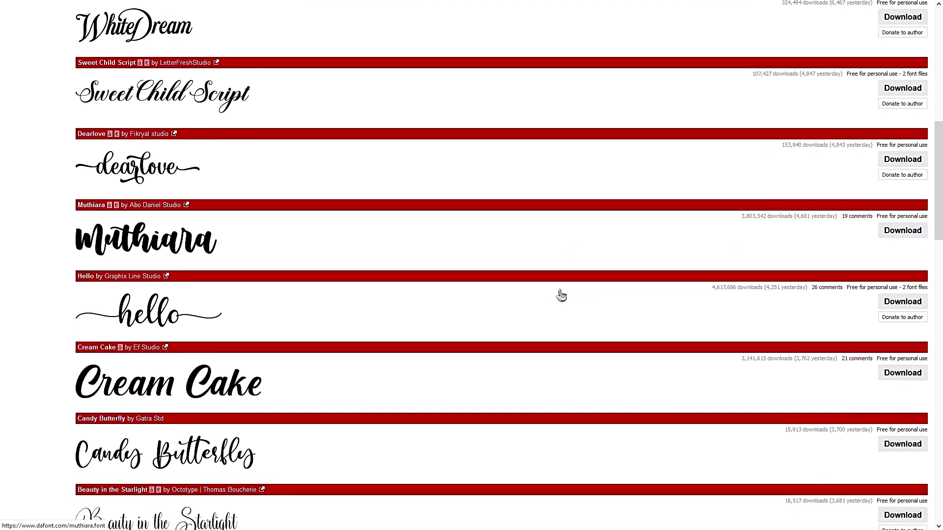
{"action": "scroll", "coordinate": [561, 295], "scroll_direction": "down", "scroll_amount": 3}
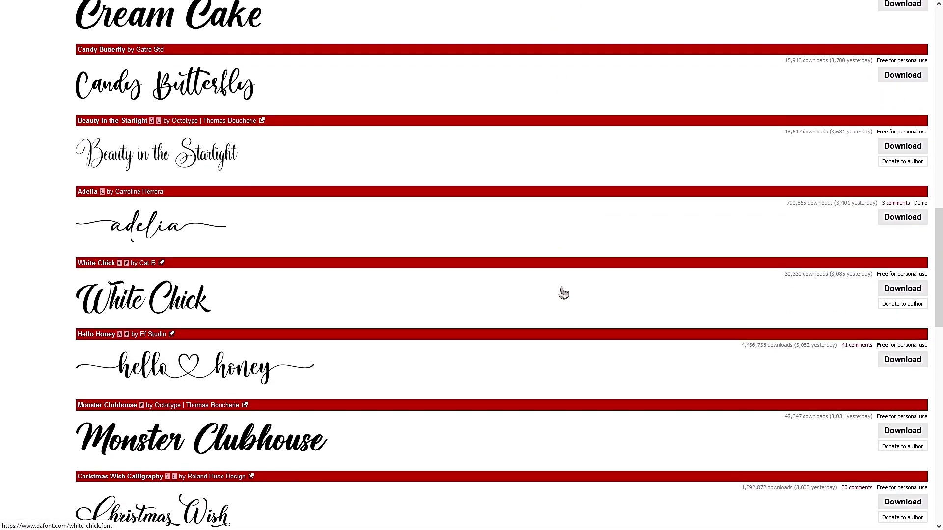
{"action": "scroll", "coordinate": [564, 293], "scroll_direction": "up", "scroll_amount": 17}
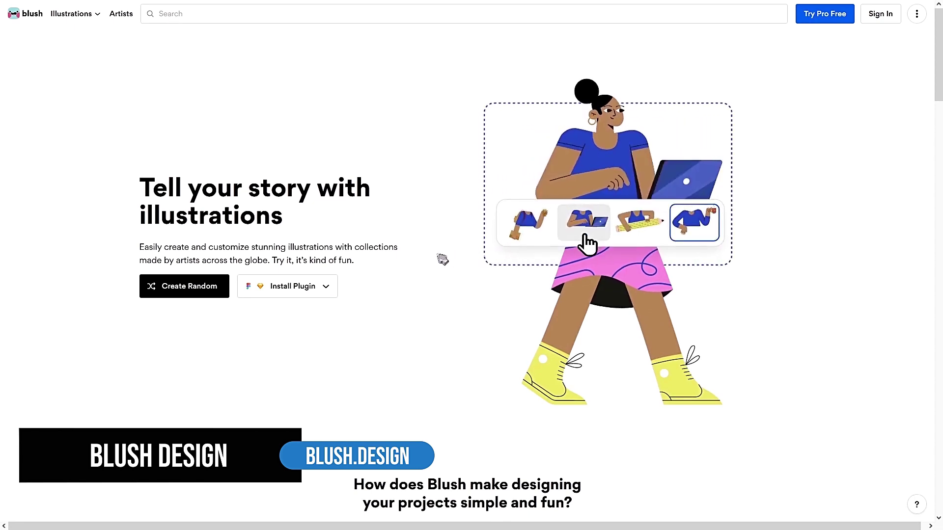
Step: Browse Blush's Finance illustrations, such as Coin, Analytics and Brainstorming
{"action": "mouse_move", "coordinate": [92, 19]}
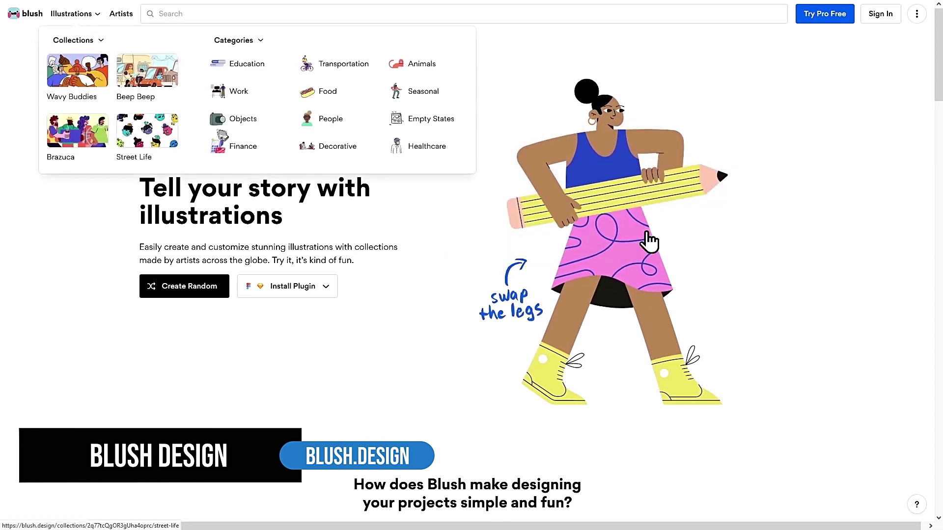
{"action": "left_click", "coordinate": [236, 146]}
{"action": "scroll", "coordinate": [288, 181], "scroll_direction": "down", "scroll_amount": 15}
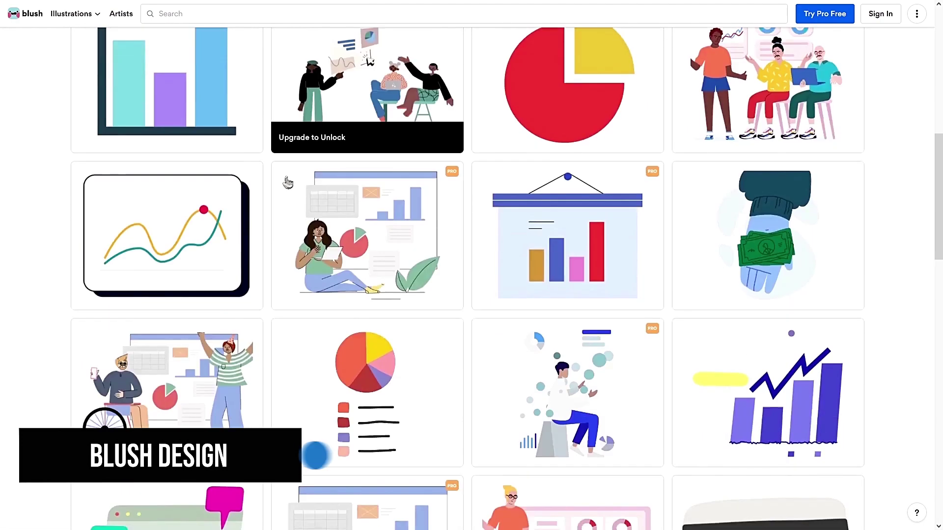
{"action": "scroll", "coordinate": [288, 182], "scroll_direction": "down", "scroll_amount": 1}
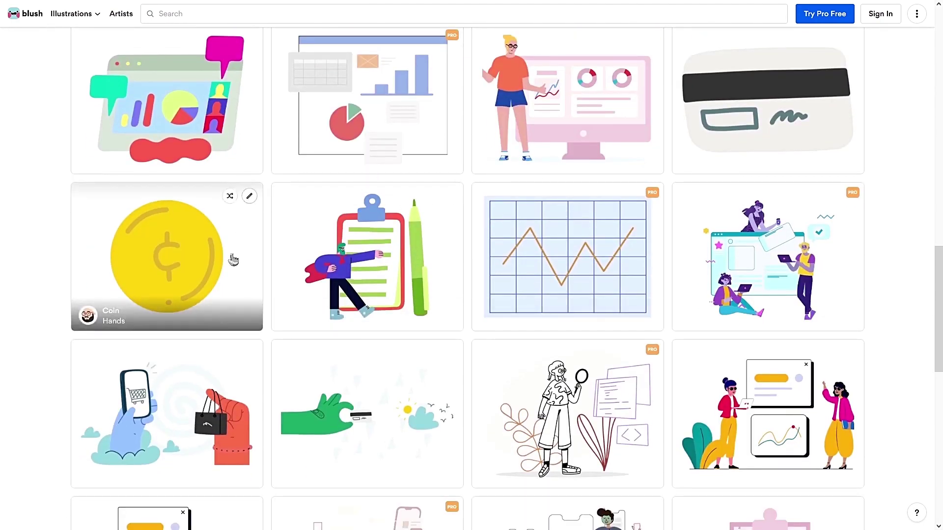
{"action": "scroll", "coordinate": [406, 382], "scroll_direction": "down", "scroll_amount": 10}
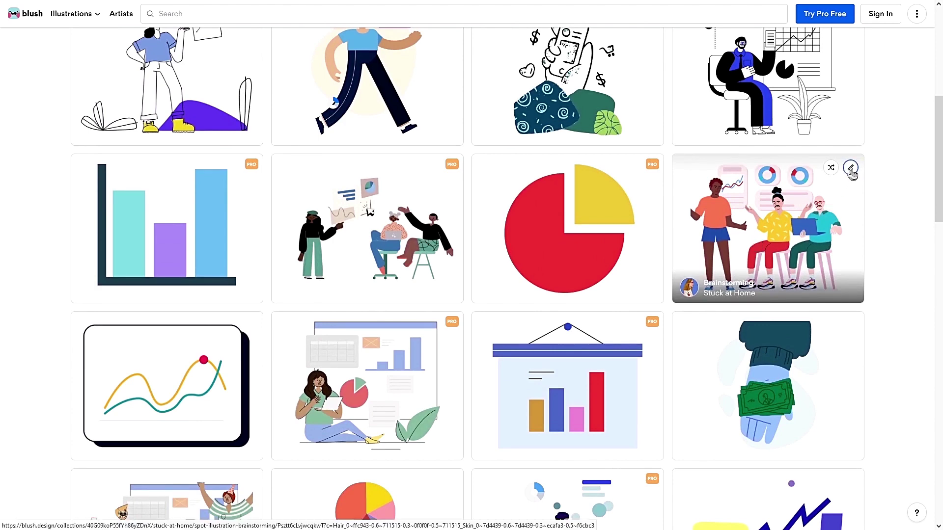
Step: Open Blush's Brainstorming illustration and change its background to light pink
{"action": "left_click", "coordinate": [844, 184]}
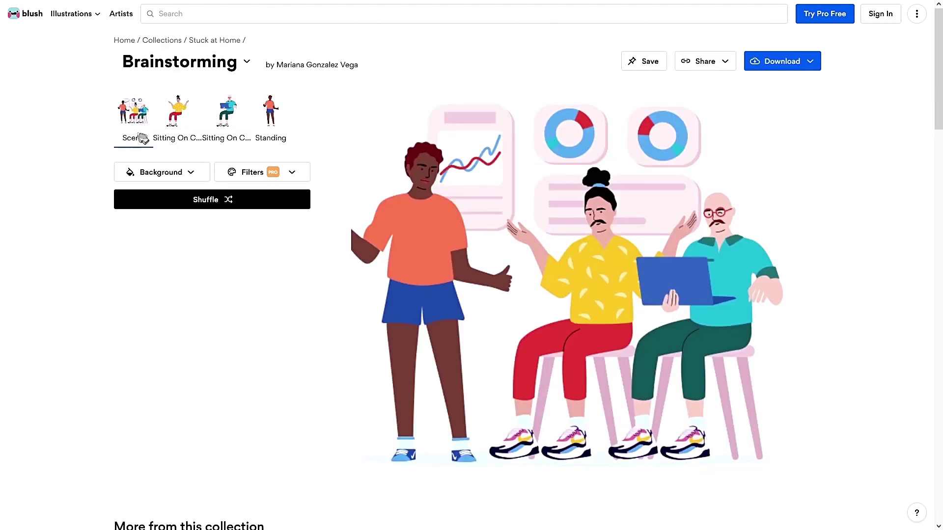
{"action": "left_click", "coordinate": [168, 178]}
{"action": "left_click_drag", "start_coordinate": [179, 208], "coordinate": [135, 206]}
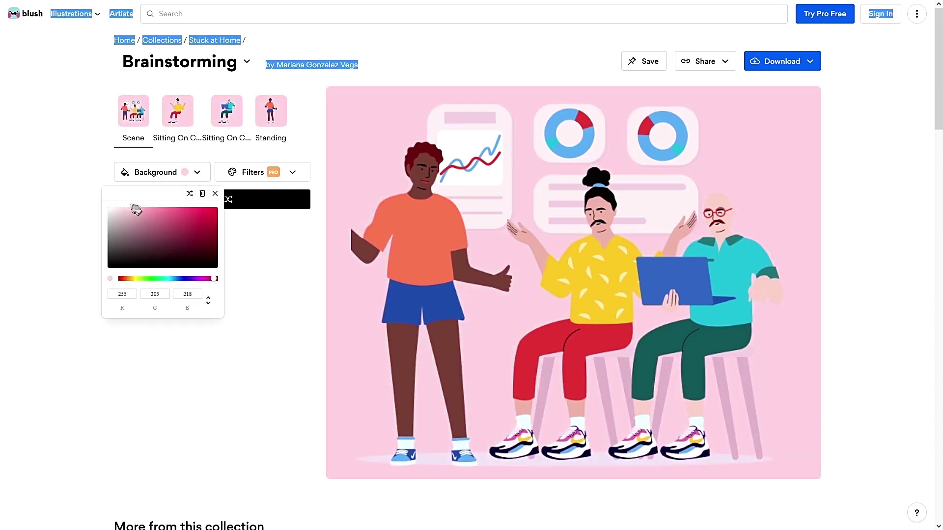
{"action": "left_click", "coordinate": [177, 122]}
Step: Dress the first seated character in blue trousers and a red top holding a device
{"action": "left_click", "coordinate": [177, 122]}
{"action": "left_click", "coordinate": [263, 299]}
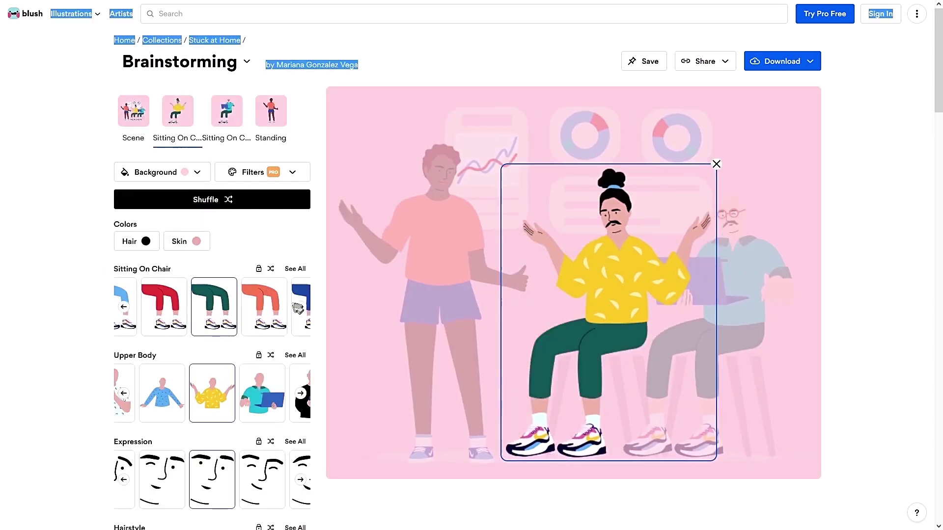
{"action": "left_click", "coordinate": [260, 302]}
{"action": "left_click", "coordinate": [261, 389]}
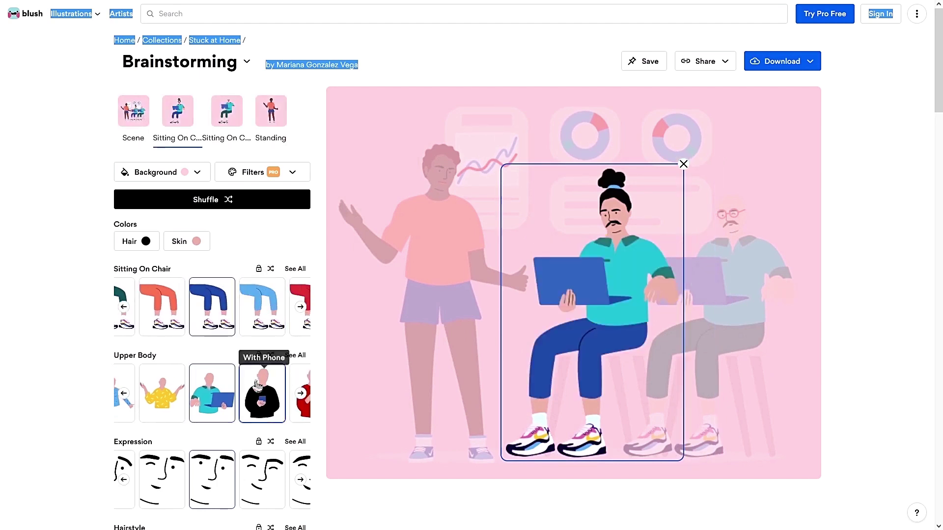
{"action": "left_click", "coordinate": [259, 387]}
{"action": "left_click", "coordinate": [257, 386]}
Step: Give the seated character a lipstick expression, long hair, red round glasses and no facial hair
{"action": "left_click", "coordinate": [261, 479]}
{"action": "scroll", "coordinate": [256, 471], "scroll_direction": "down", "scroll_amount": 3}
{"action": "left_click", "coordinate": [244, 434]}
{"action": "scroll", "coordinate": [246, 427], "scroll_direction": "down", "scroll_amount": 2}
{"action": "left_click", "coordinate": [248, 419]}
{"action": "scroll", "coordinate": [252, 421], "scroll_direction": "down", "scroll_amount": 2}
{"action": "left_click", "coordinate": [255, 399]}
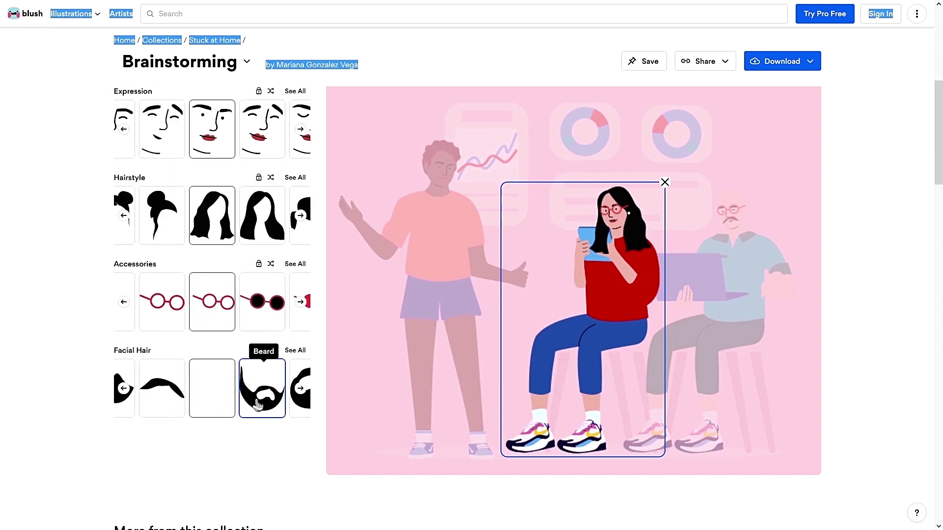
{"action": "scroll", "coordinate": [256, 395], "scroll_direction": "up", "scroll_amount": 6}
{"action": "scroll", "coordinate": [258, 395], "scroll_direction": "up", "scroll_amount": 2}
Step: Select the standing character and show the Small/Medium/Large PNG and SVG download options
{"action": "left_click", "coordinate": [226, 110]}
{"action": "left_click", "coordinate": [271, 110]}
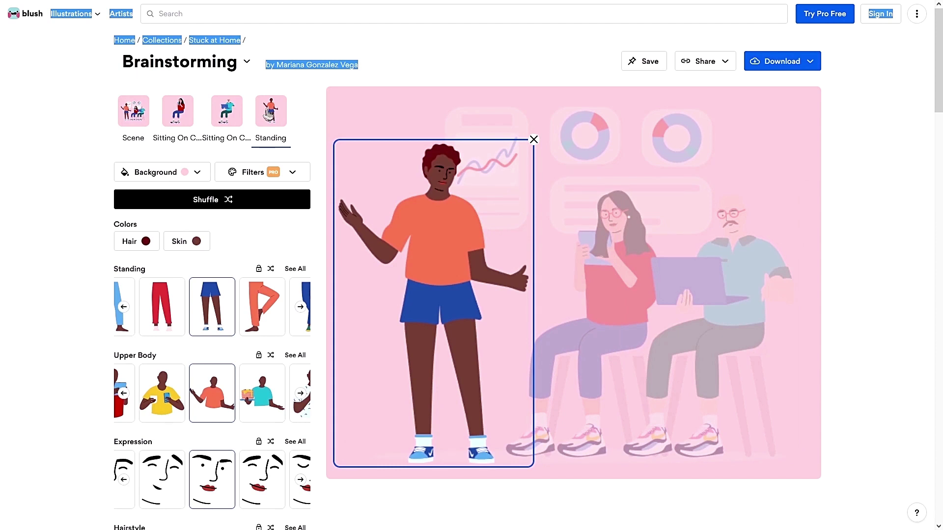
{"action": "left_click", "coordinate": [805, 60]}
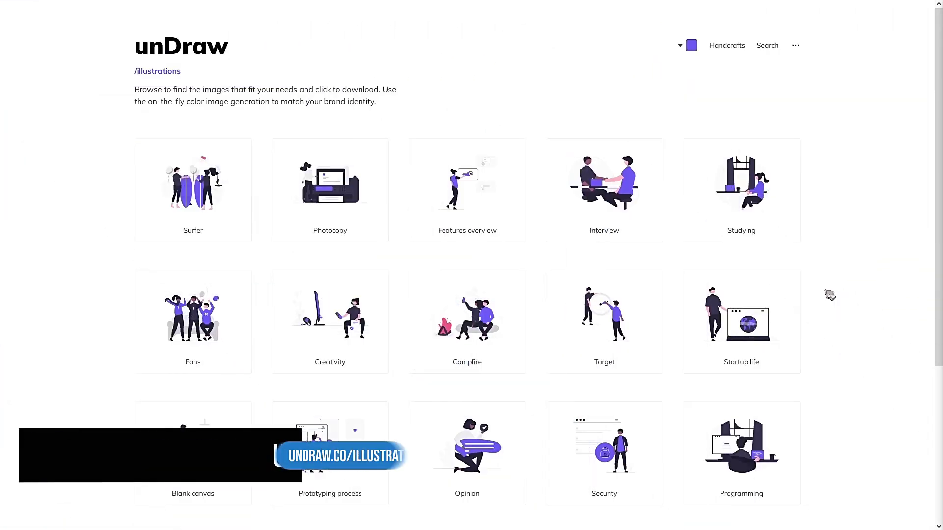
Step: Recolour the unDraw illustrations to green #17E44C
{"action": "scroll", "coordinate": [830, 295], "scroll_direction": "down", "scroll_amount": 6}
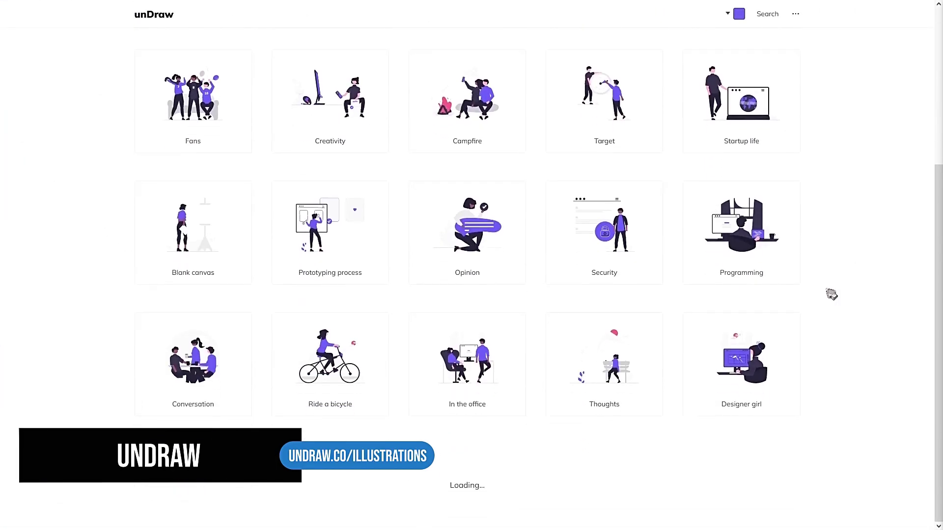
{"action": "scroll", "coordinate": [831, 294], "scroll_direction": "down", "scroll_amount": 4}
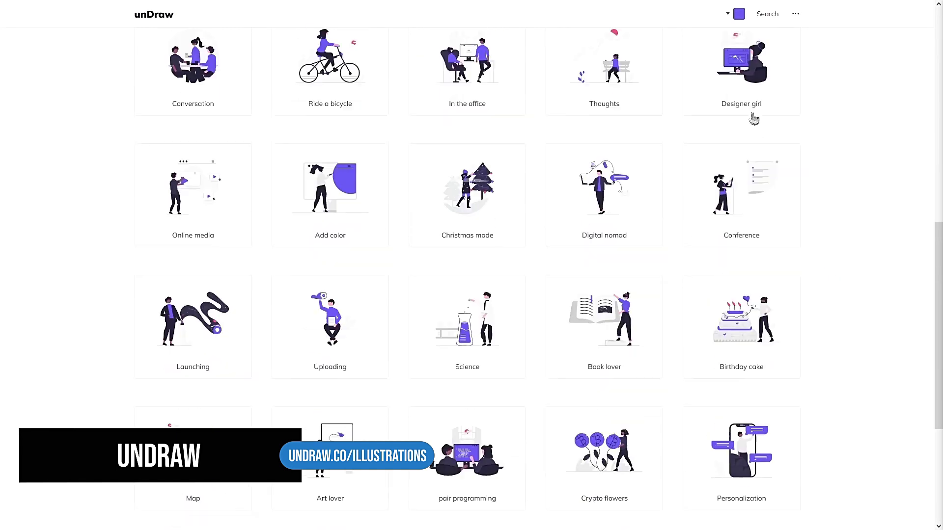
{"action": "left_click", "coordinate": [737, 14]}
{"action": "left_click_drag", "start_coordinate": [739, 93], "coordinate": [727, 93]}
{"action": "scroll", "coordinate": [820, 255], "scroll_direction": "down", "scroll_amount": 8}
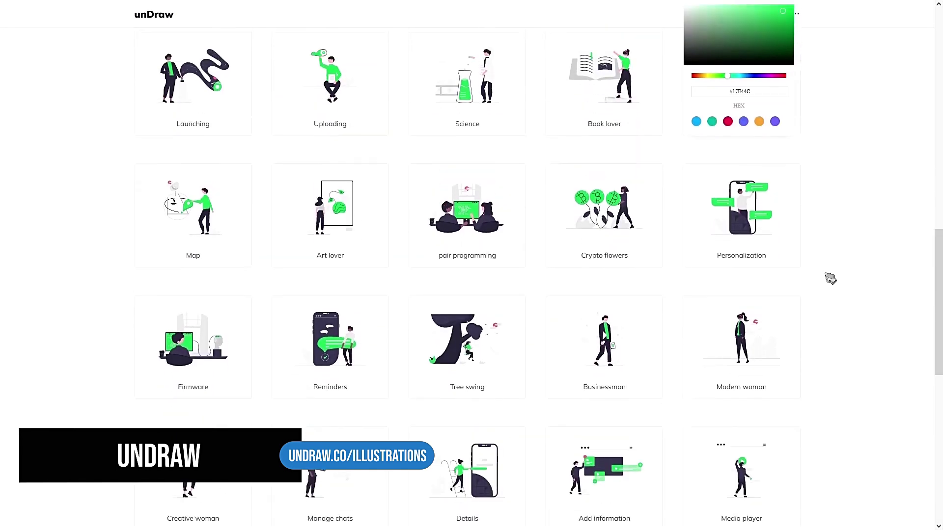
{"action": "scroll", "coordinate": [772, 50], "scroll_direction": "up", "scroll_amount": 13}
Step: Search the unDraw library for wedding, then bicycle, then business
{"action": "left_click", "coordinate": [769, 49]}
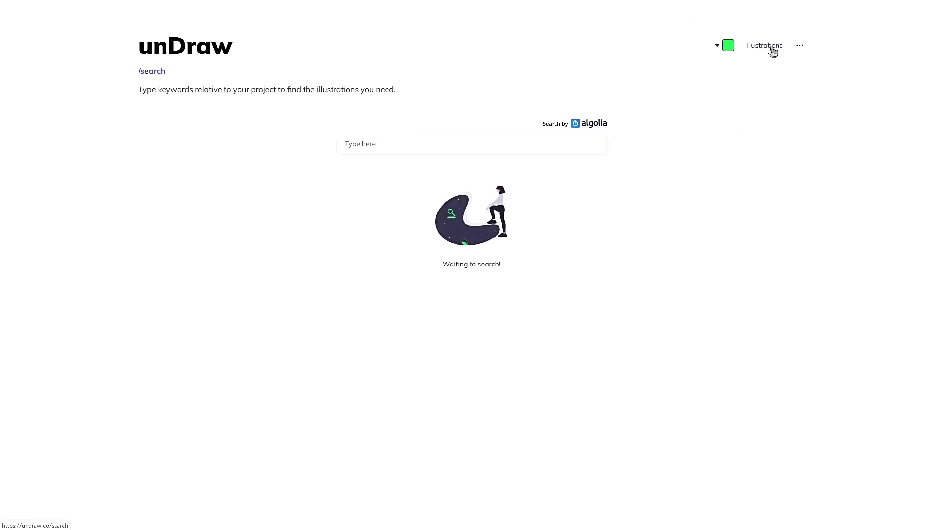
{"action": "left_click", "coordinate": [533, 146]}
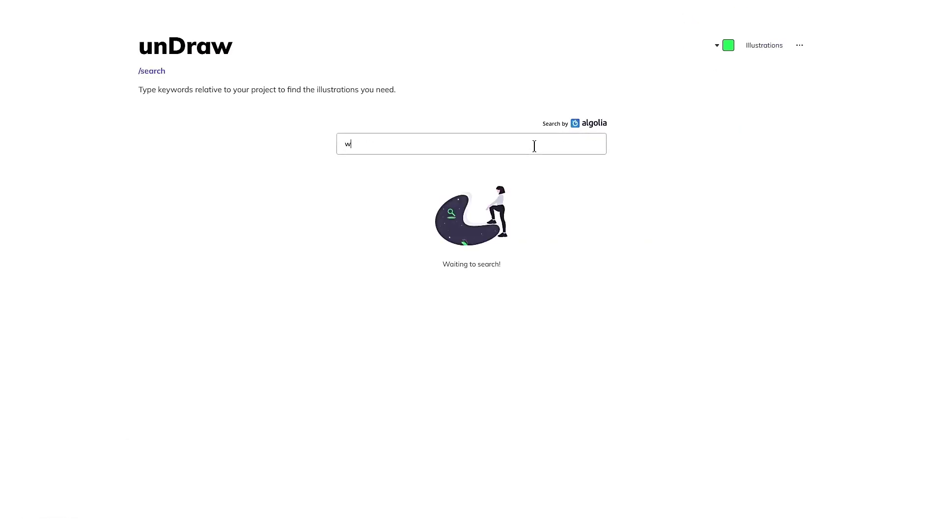
{"action": "type", "text": "wedding"}
{"action": "left_click_drag", "start_coordinate": [535, 147], "coordinate": [328, 147]}
{"action": "type", "text": "bicycle"}
{"action": "key", "text": "ctrl+a"}
{"action": "type", "text": "business"}
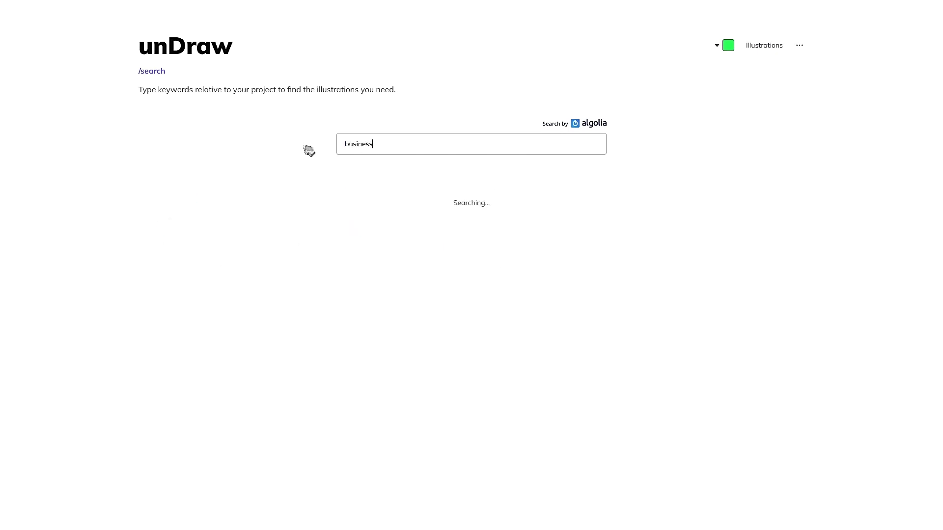
{"action": "left_click", "coordinate": [149, 49]}
Step: Browse unDraw's Handcrafts illustrations, then view the Creative Tools page
{"action": "left_click", "coordinate": [727, 47]}
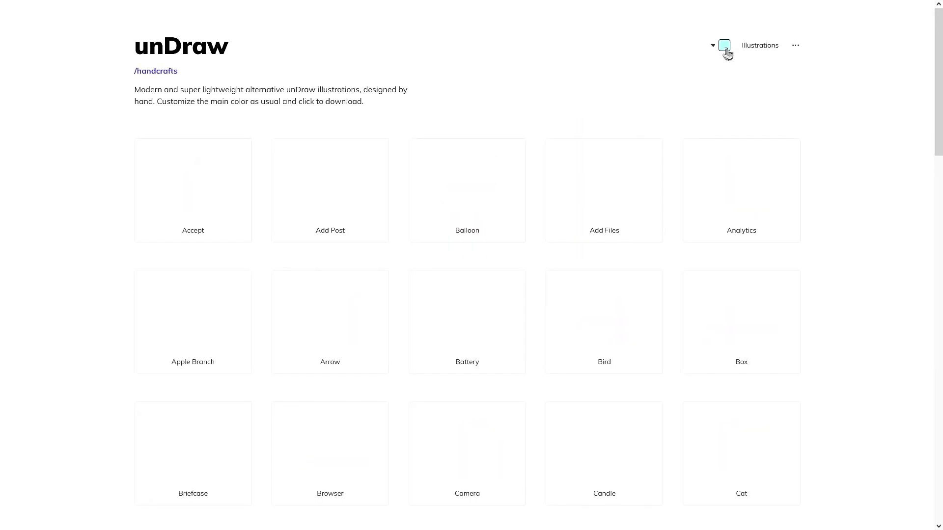
{"action": "scroll", "coordinate": [592, 219], "scroll_direction": "down", "scroll_amount": 10}
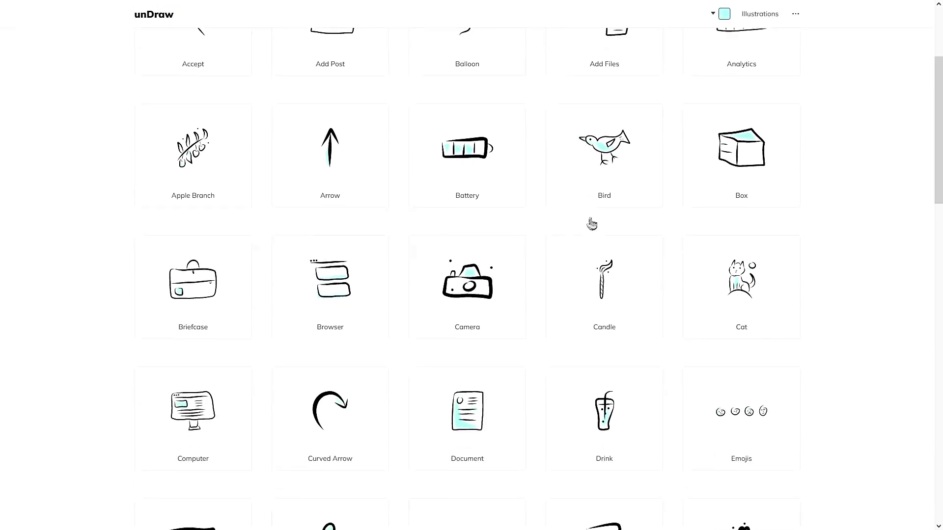
{"action": "scroll", "coordinate": [591, 223], "scroll_direction": "down", "scroll_amount": 10}
{"action": "left_click", "coordinate": [796, 14]}
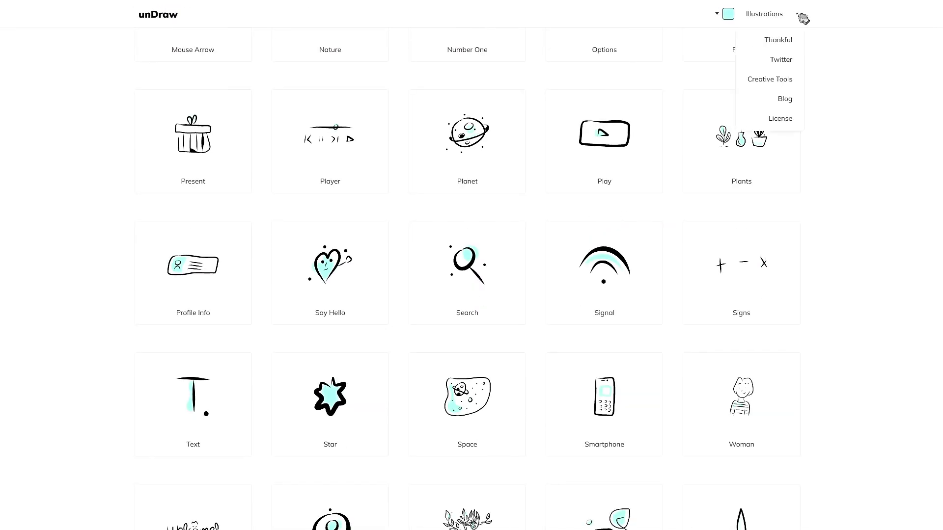
{"action": "left_click", "coordinate": [779, 78]}
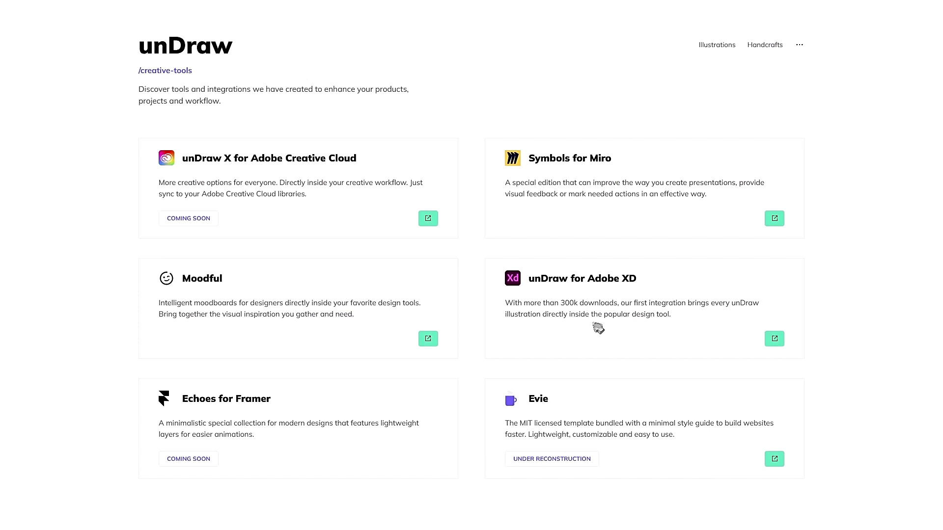
Step: Trim the address back to undraw.co and return to the main illustrations gallery
{"action": "key", "text": "F11"}
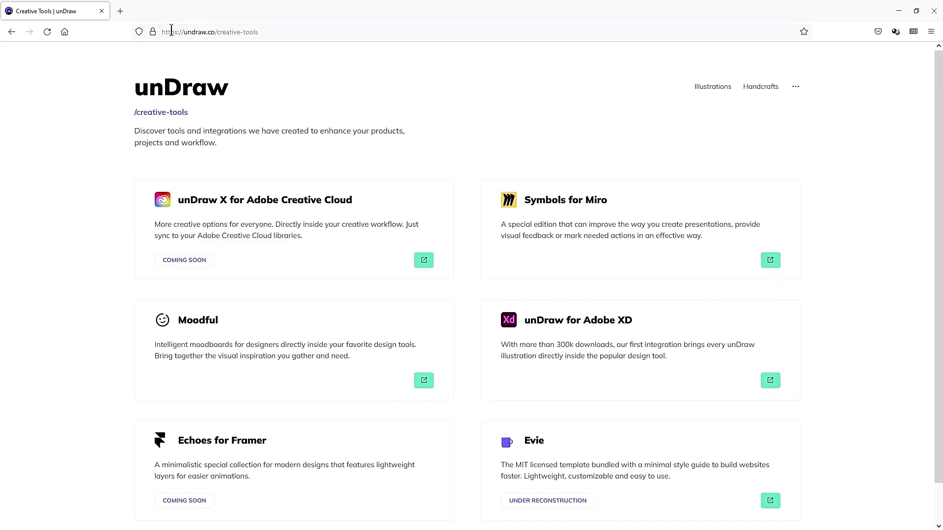
{"action": "left_click", "coordinate": [216, 37]}
{"action": "key", "text": "shift+End"}
{"action": "key", "text": "BackSpace"}
{"action": "key", "text": "Return"}
{"action": "key", "text": "F11"}
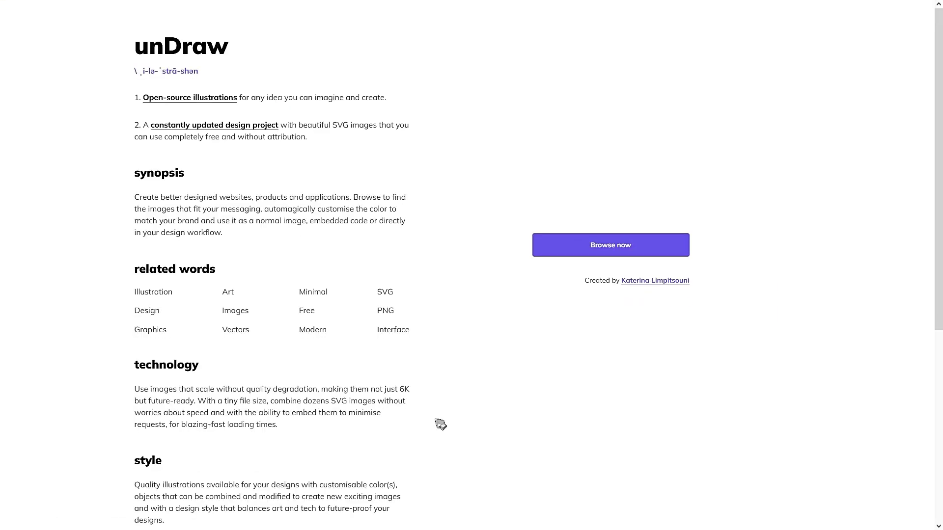
{"action": "scroll", "coordinate": [371, 196], "scroll_direction": "down", "scroll_amount": 4}
{"action": "scroll", "coordinate": [269, 270], "scroll_direction": "up", "scroll_amount": 4}
{"action": "left_click", "coordinate": [188, 75]}
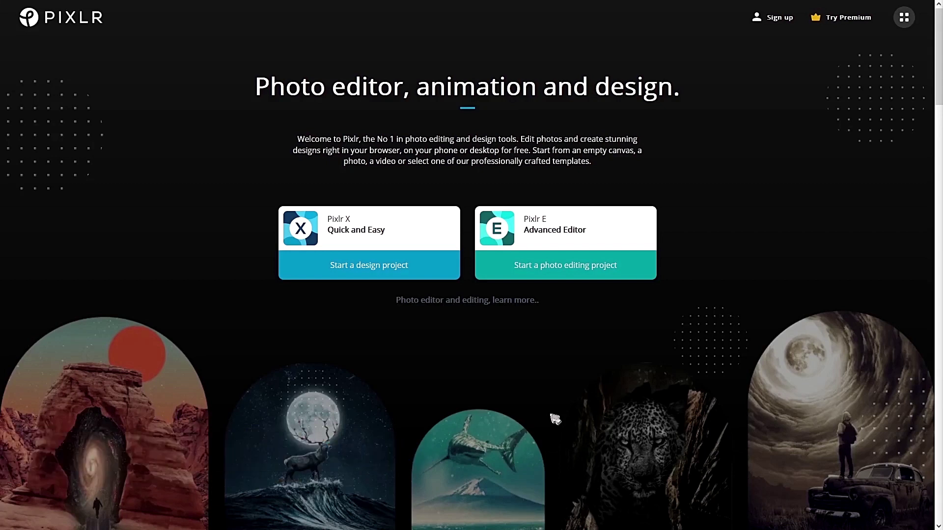
Step: Start a Pixlr E photo editing project and look through its Adjustment and Filter menus
{"action": "left_click", "coordinate": [594, 268]}
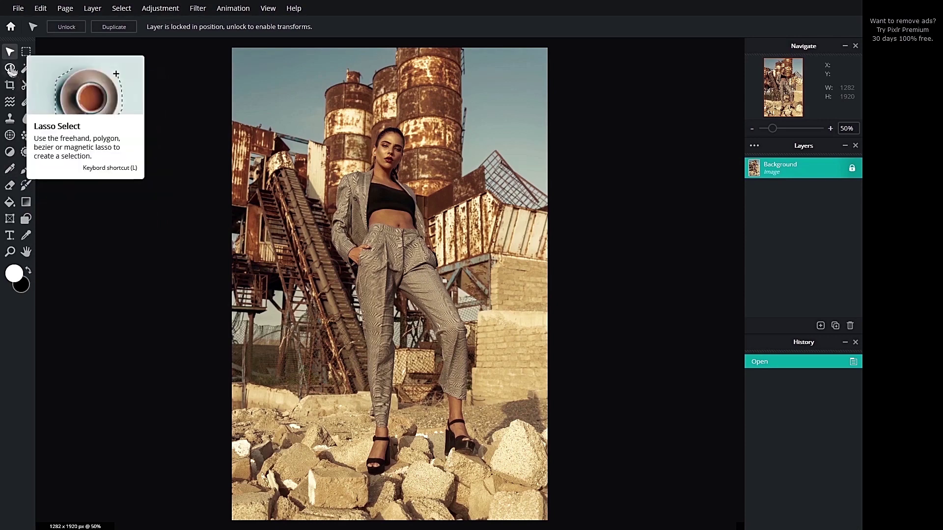
{"action": "left_click", "coordinate": [156, 10]}
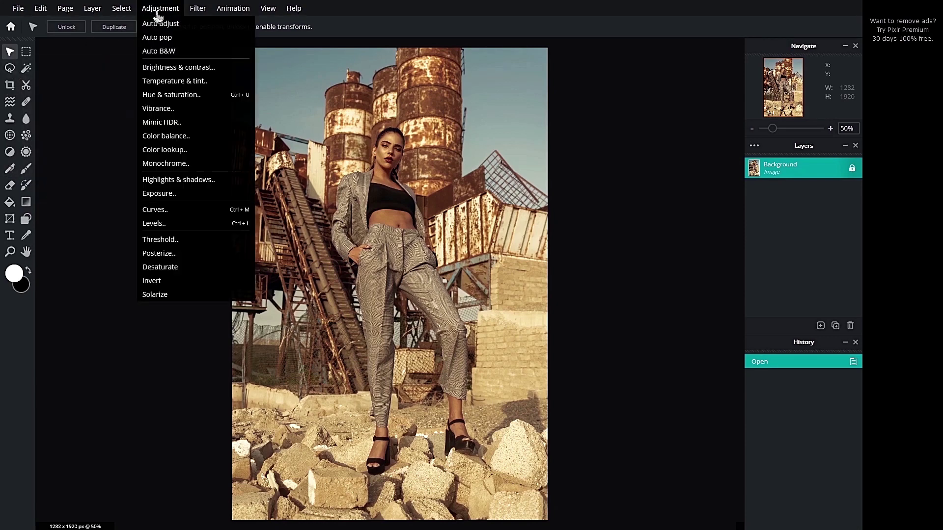
{"action": "left_click", "coordinate": [195, 11]}
{"action": "left_click", "coordinate": [195, 11]}
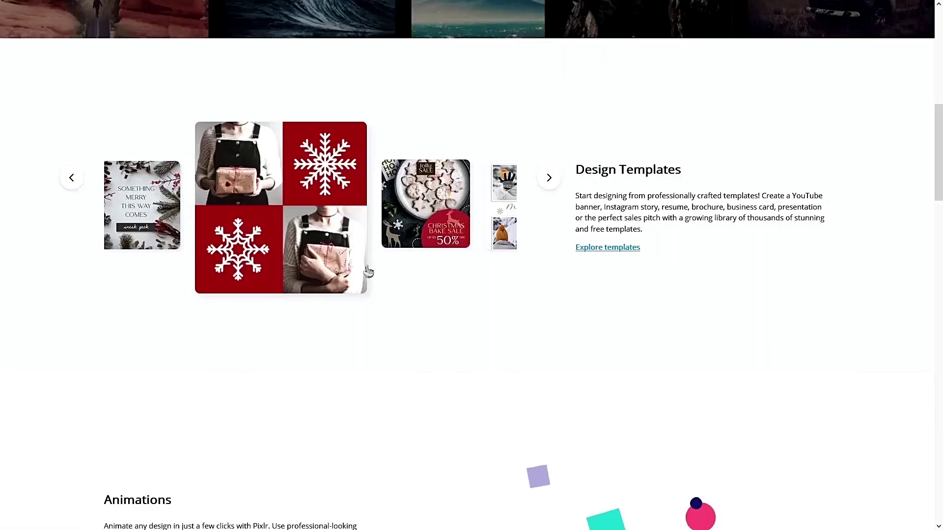
Step: Open Pixlr's design templates in a new tab and scroll through the site's feature sections
{"action": "left_click", "coordinate": [619, 248]}
{"action": "scroll", "coordinate": [270, 164], "scroll_direction": "down", "scroll_amount": 3}
{"action": "scroll", "coordinate": [270, 165], "scroll_direction": "down", "scroll_amount": 1}
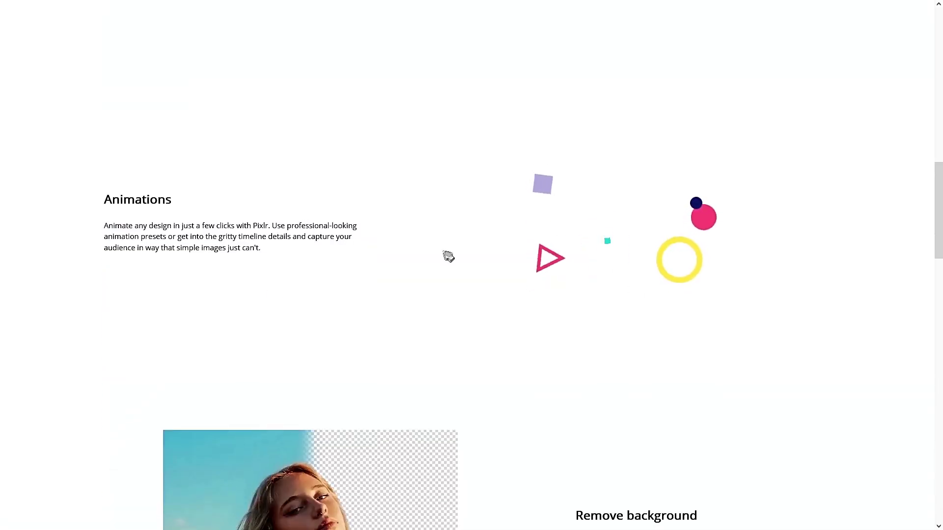
{"action": "scroll", "coordinate": [448, 256], "scroll_direction": "down", "scroll_amount": 5}
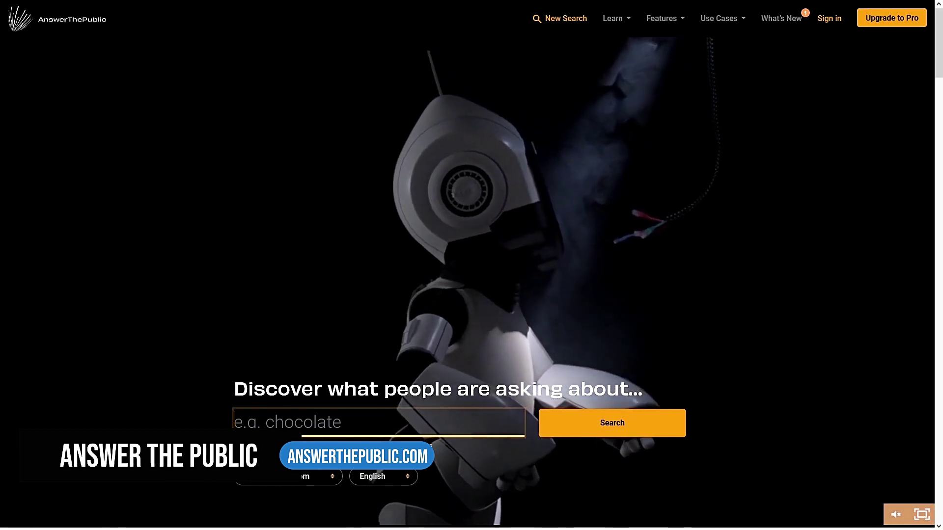
Step: Search AnswerThePublic for 'weight loss' and scroll through its 392 questions, prepositions and comparisons
{"action": "type", "text": "weight loss"}
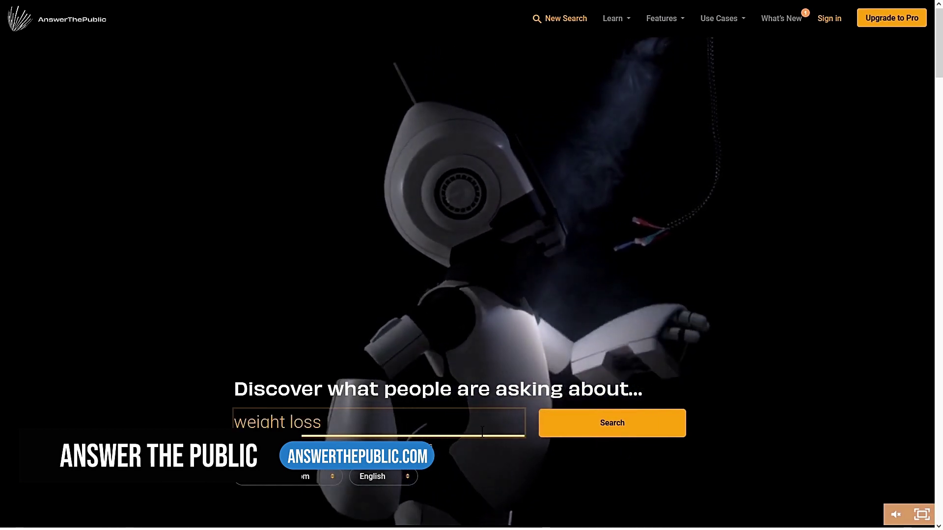
{"action": "left_click", "coordinate": [614, 424]}
{"action": "scroll", "coordinate": [617, 424], "scroll_direction": "down", "scroll_amount": 3}
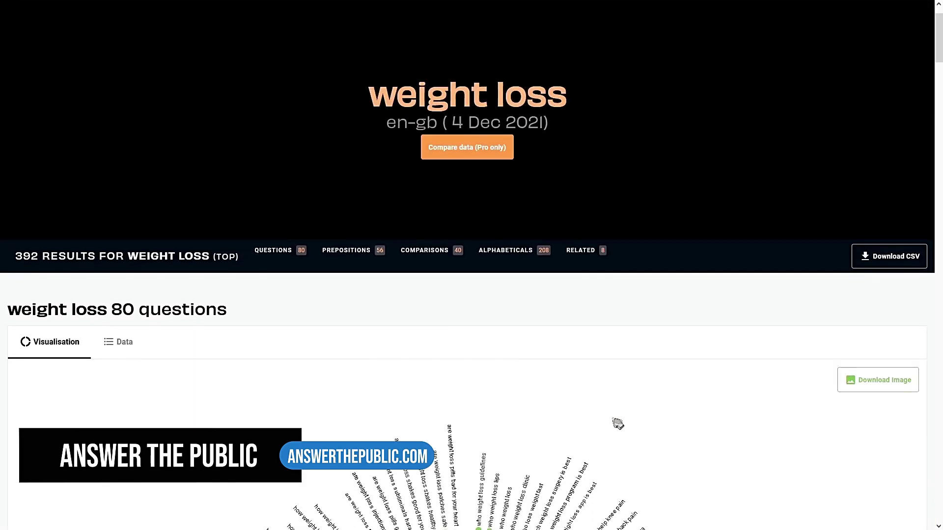
{"action": "scroll", "coordinate": [615, 424], "scroll_direction": "down", "scroll_amount": 15}
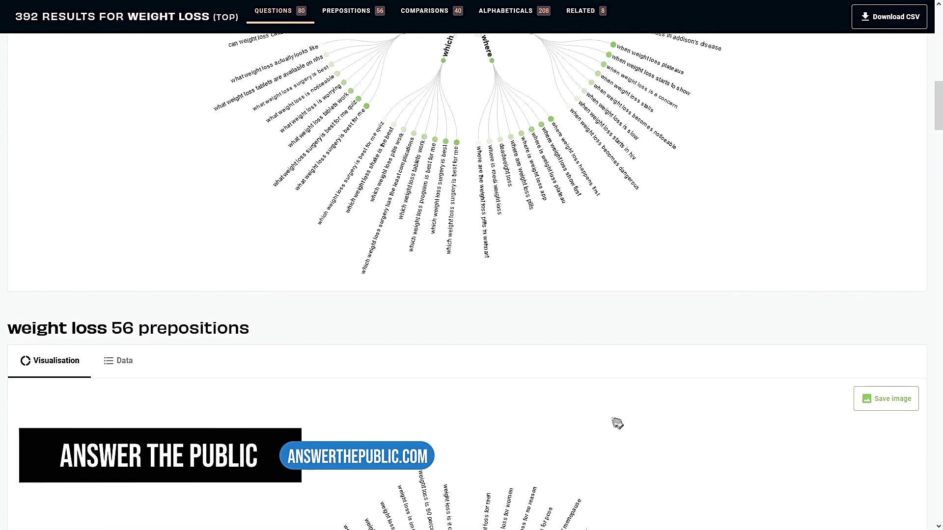
{"action": "scroll", "coordinate": [615, 424], "scroll_direction": "down", "scroll_amount": 10}
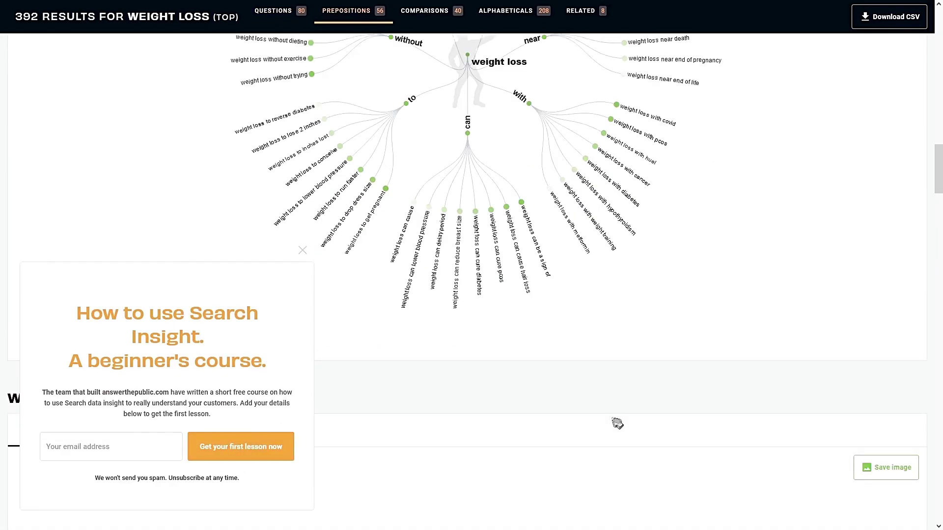
{"action": "scroll", "coordinate": [617, 424], "scroll_direction": "down", "scroll_amount": 6}
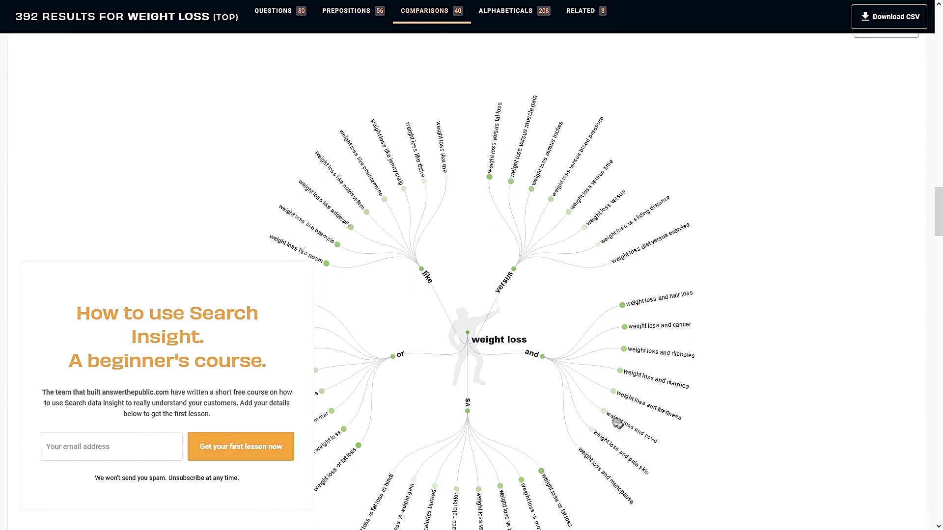
{"action": "scroll", "coordinate": [618, 423], "scroll_direction": "down", "scroll_amount": 1}
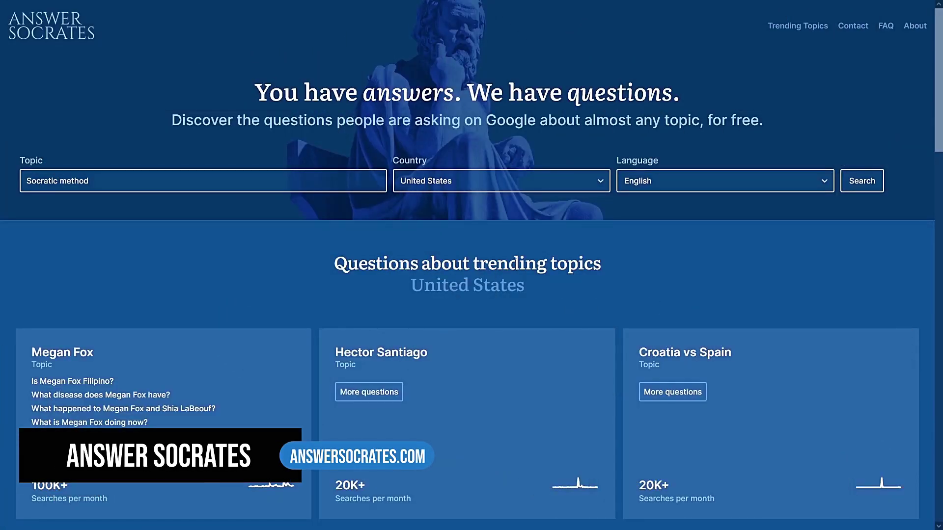
Step: Replace the AnswerSocrates topic with 'wordpress'
{"action": "triple_click", "coordinate": [343, 181]}
{"action": "key", "text": "BackSpace"}
{"action": "type", "text": "wordpress"}
Step: Keep United States and English, run the search, and scroll through the question results
{"action": "left_click", "coordinate": [432, 189]}
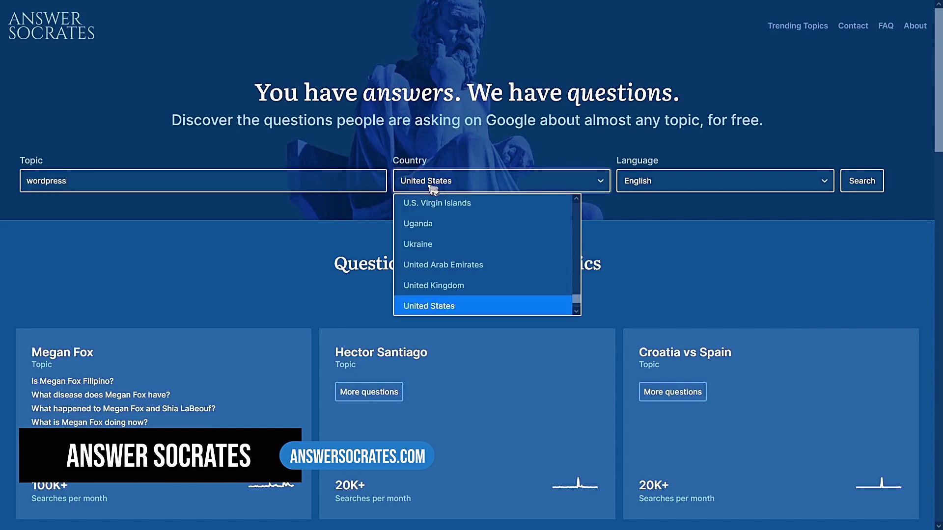
{"action": "scroll", "coordinate": [444, 249], "scroll_direction": "down", "scroll_amount": 5}
{"action": "scroll", "coordinate": [444, 252], "scroll_direction": "up", "scroll_amount": 1}
{"action": "left_click", "coordinate": [786, 181]}
{"action": "left_click", "coordinate": [844, 256]}
{"action": "left_click", "coordinate": [866, 184]}
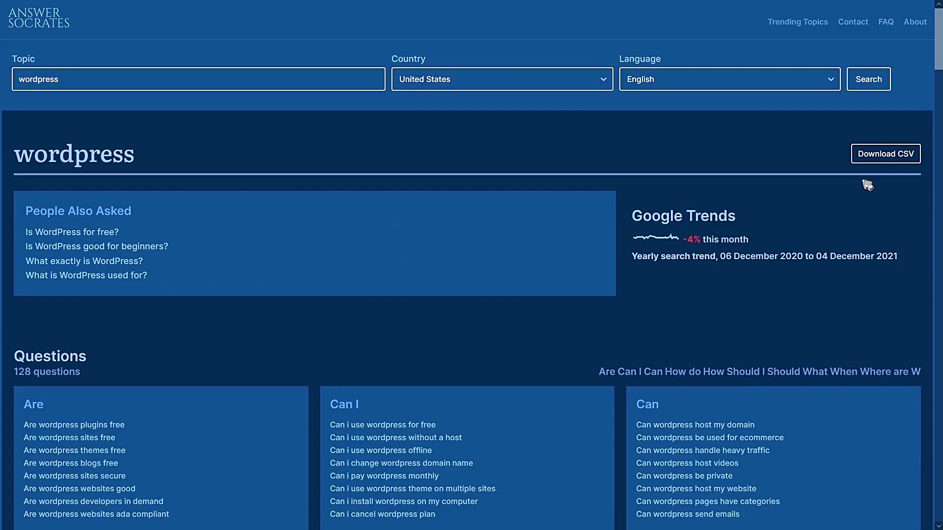
{"action": "scroll", "coordinate": [867, 184], "scroll_direction": "down", "scroll_amount": 7}
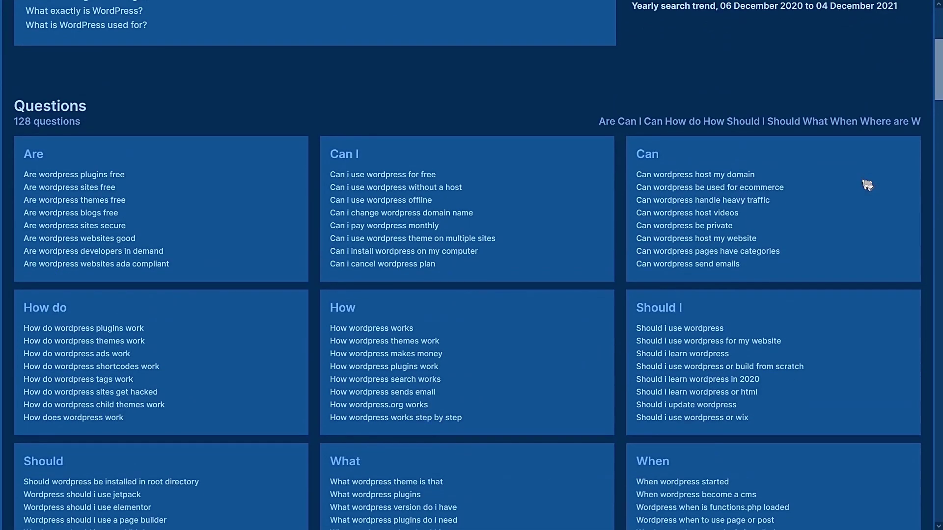
{"action": "scroll", "coordinate": [867, 185], "scroll_direction": "down", "scroll_amount": 5}
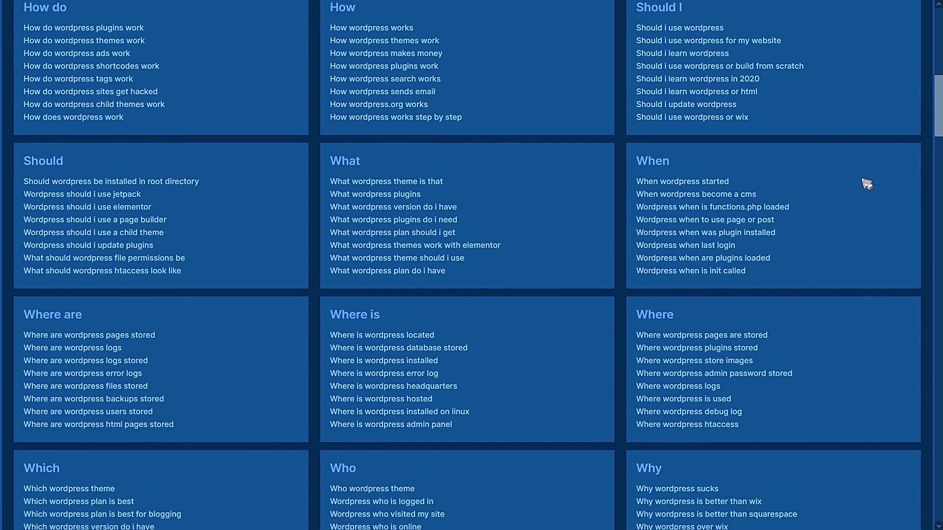
{"action": "scroll", "coordinate": [867, 184], "scroll_direction": "down", "scroll_amount": 5}
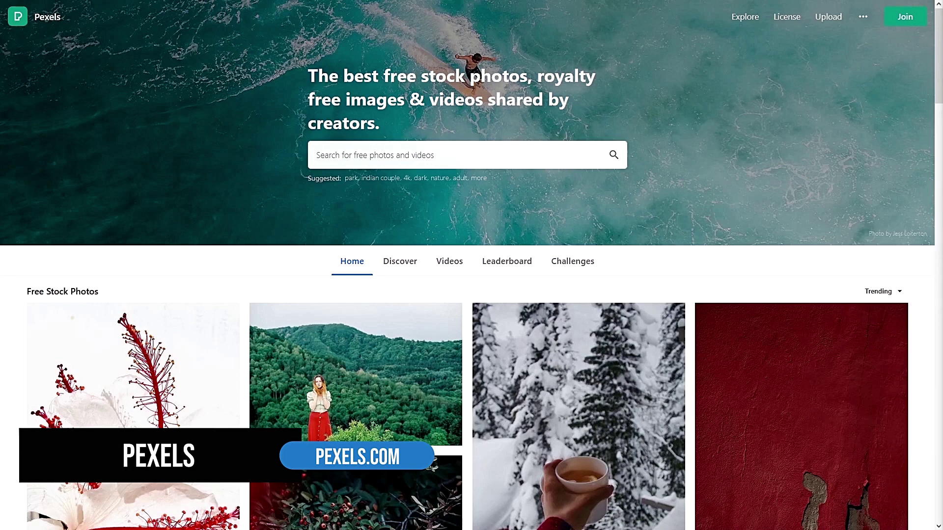
Step: Search Pexels for 'doctor' and scroll through the results
{"action": "left_click", "coordinate": [529, 157]}
{"action": "type", "text": "doctor"}
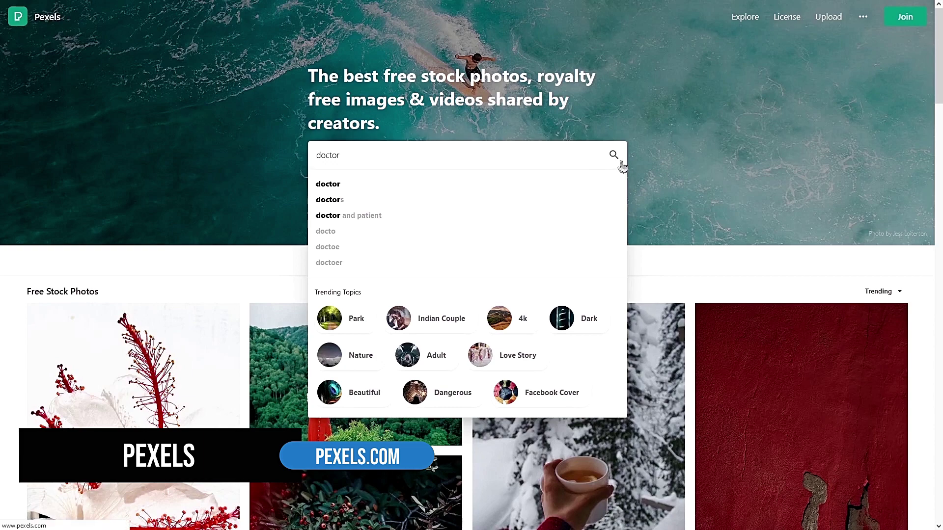
{"action": "left_click", "coordinate": [620, 161]}
{"action": "scroll", "coordinate": [631, 167], "scroll_direction": "down", "scroll_amount": 8}
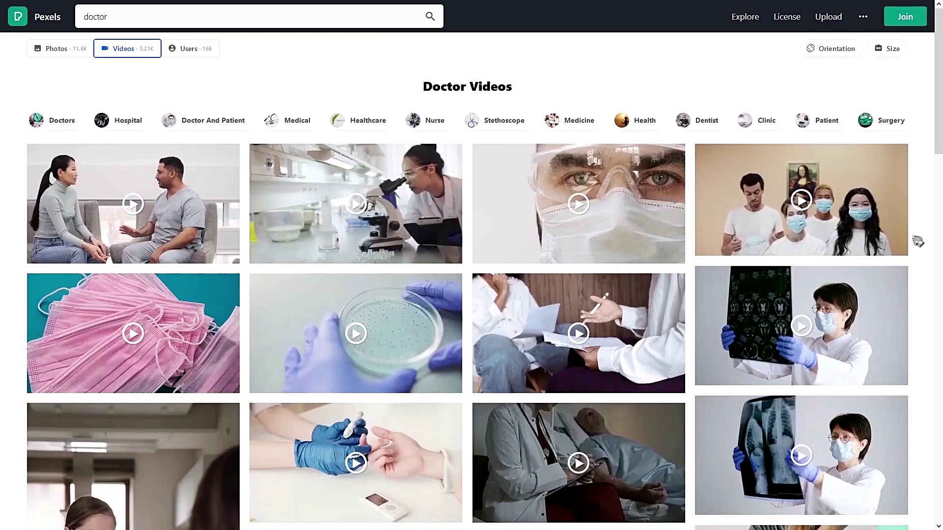
{"action": "scroll", "coordinate": [917, 240], "scroll_direction": "down", "scroll_amount": 6}
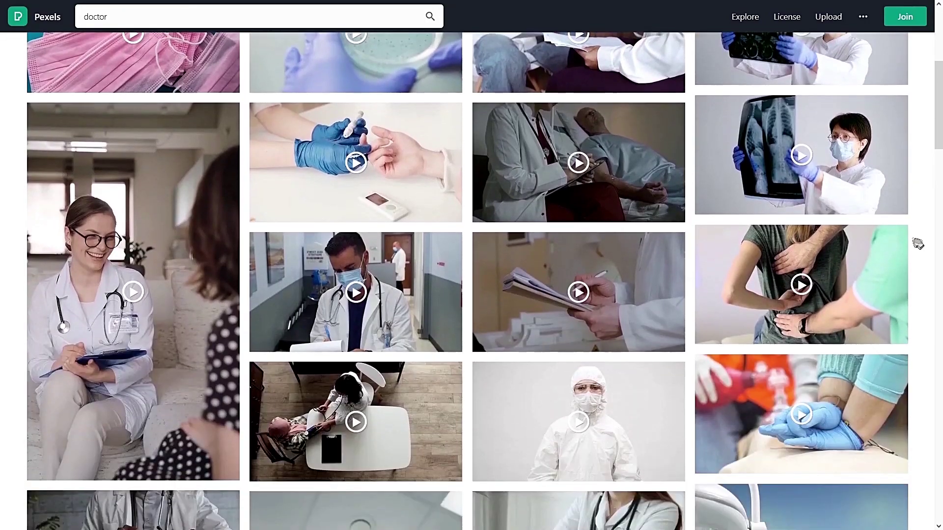
{"action": "scroll", "coordinate": [918, 243], "scroll_direction": "down", "scroll_amount": 9}
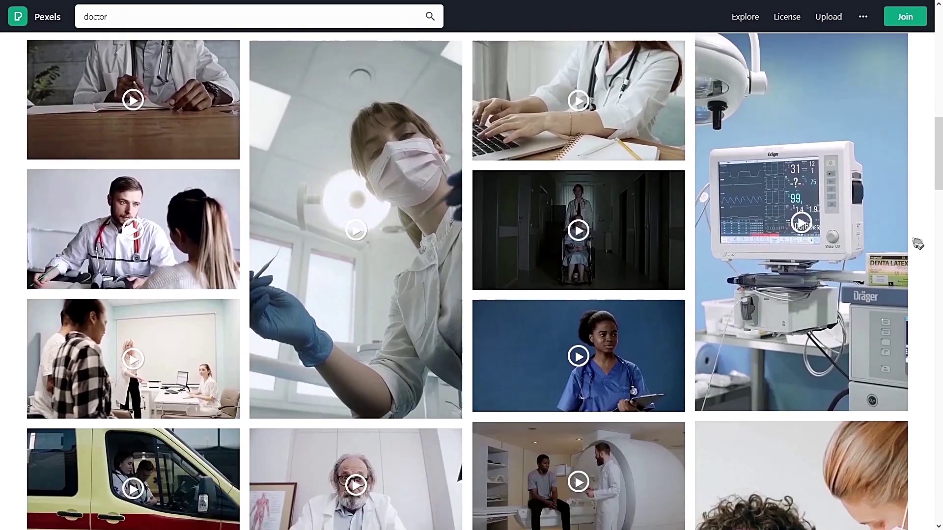
{"action": "scroll", "coordinate": [918, 243], "scroll_direction": "down", "scroll_amount": 10}
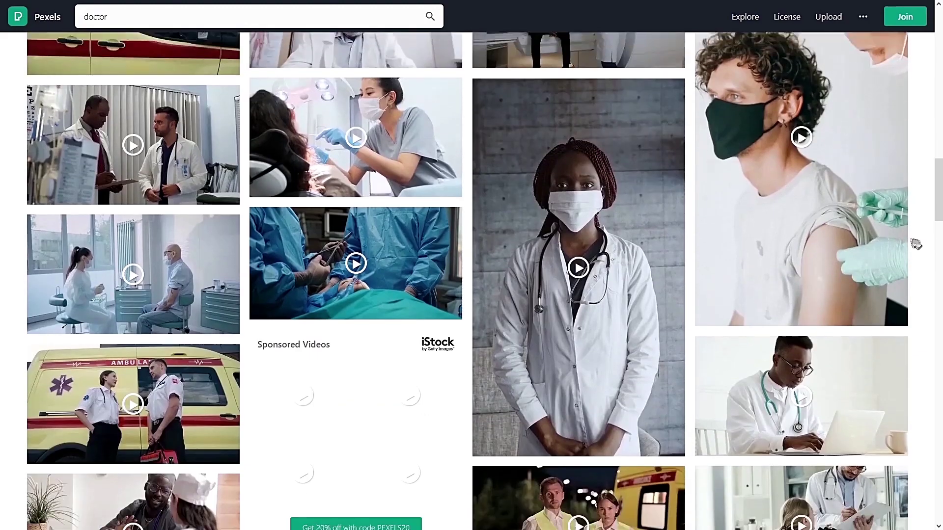
{"action": "scroll", "coordinate": [917, 244], "scroll_direction": "down", "scroll_amount": 6}
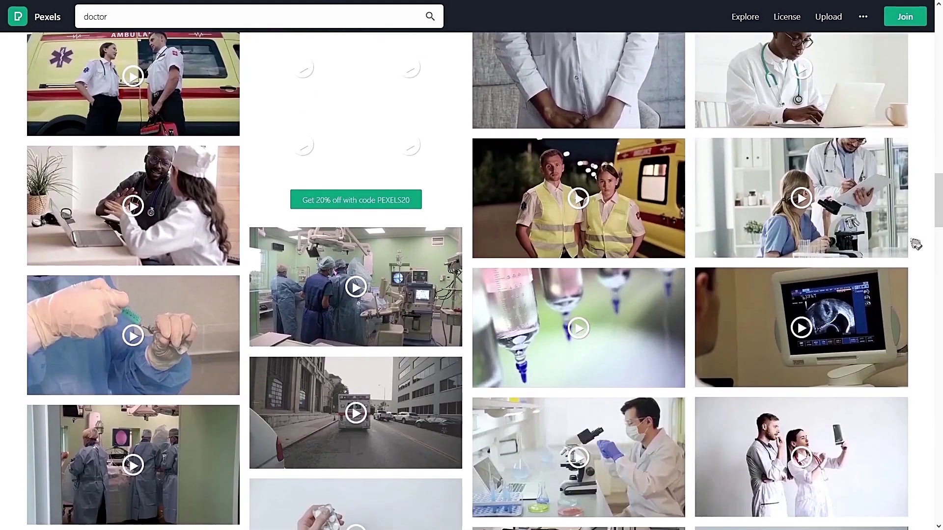
{"action": "scroll", "coordinate": [917, 244], "scroll_direction": "down", "scroll_amount": 6}
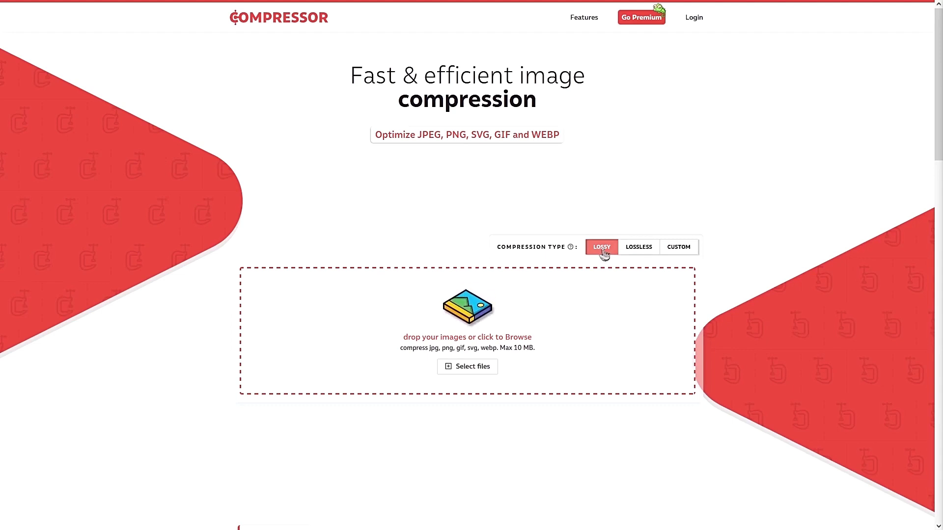
Step: Set Compressor.io's compression type to Lossless
{"action": "left_click", "coordinate": [643, 250]}
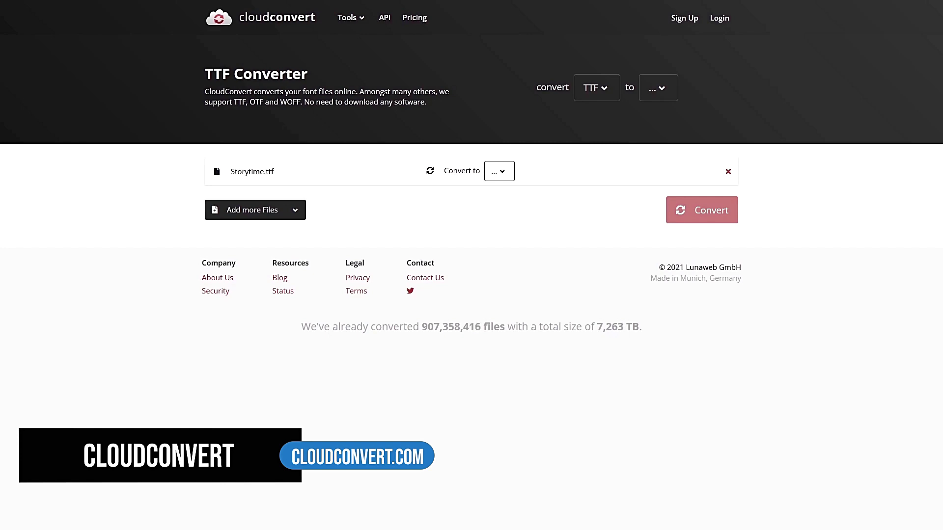
Step: Choose WOFF as Storytime.ttf's output format, check the input formats, and show all CloudConvert tools
{"action": "left_click", "coordinate": [500, 178]}
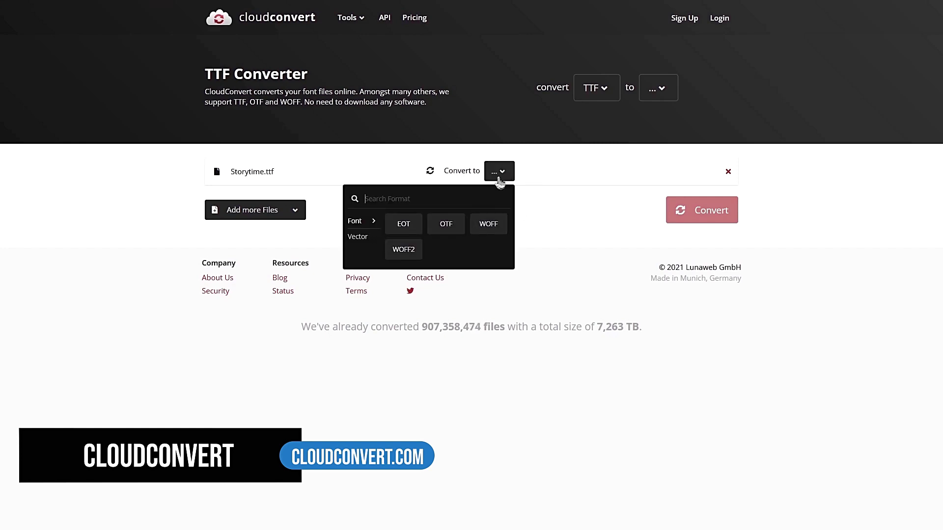
{"action": "left_click", "coordinate": [483, 226]}
{"action": "left_click", "coordinate": [594, 91]}
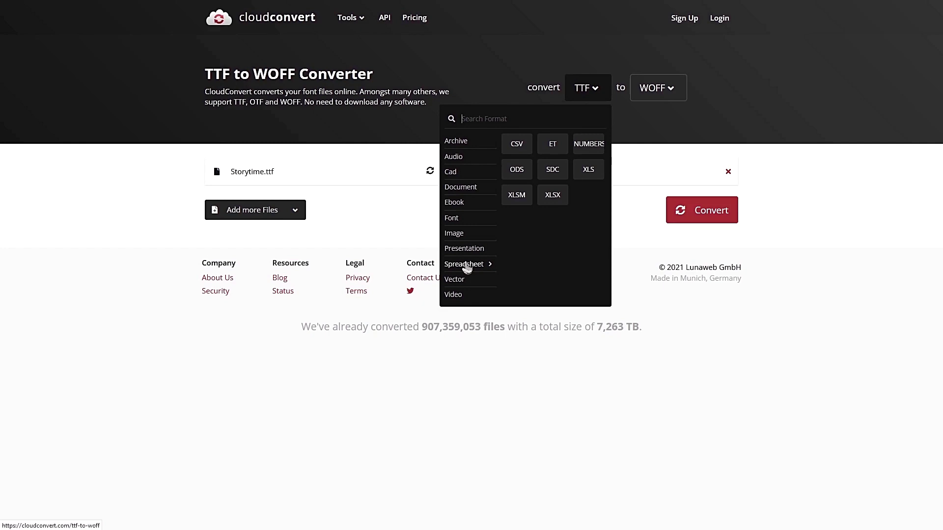
{"action": "left_click", "coordinate": [361, 19]}
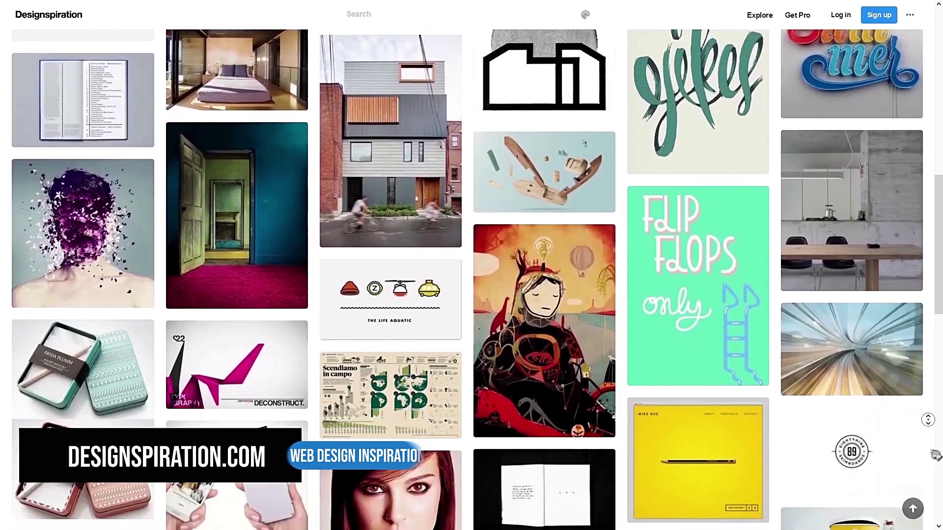
Step: Scroll through the Designspiration, Behance, Godly and SiteInspire galleries
{"action": "scroll", "coordinate": [936, 456], "scroll_direction": "down", "scroll_amount": 5}
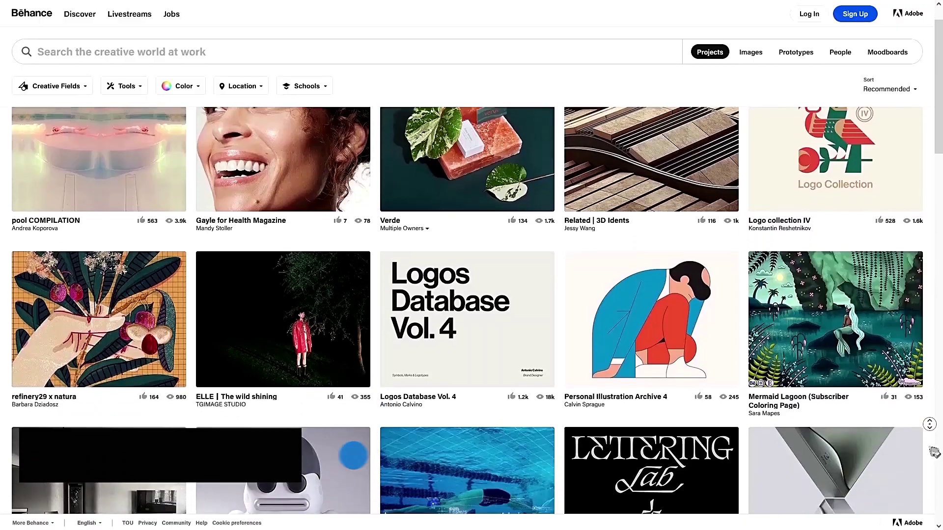
{"action": "scroll", "coordinate": [933, 465], "scroll_direction": "down", "scroll_amount": 2}
{"action": "scroll", "coordinate": [934, 464], "scroll_direction": "down", "scroll_amount": 10}
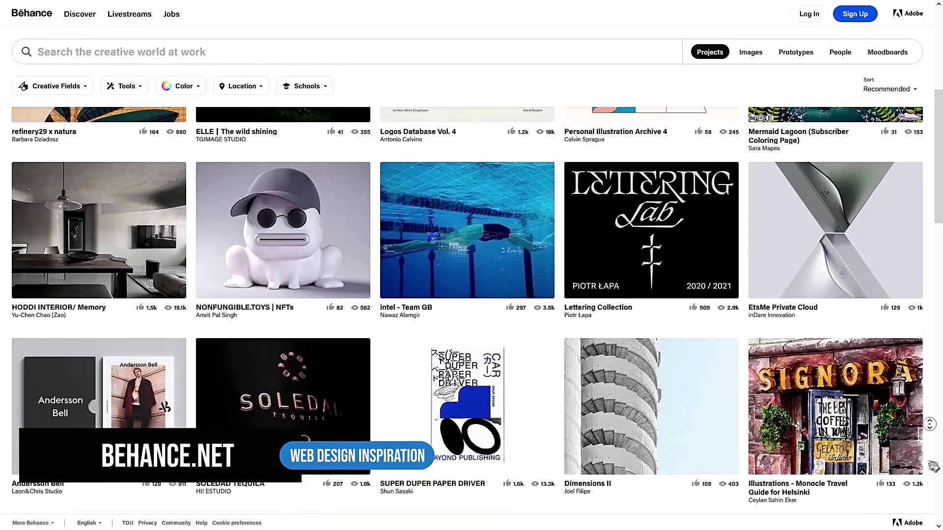
{"action": "scroll", "coordinate": [933, 466], "scroll_direction": "down", "scroll_amount": 2}
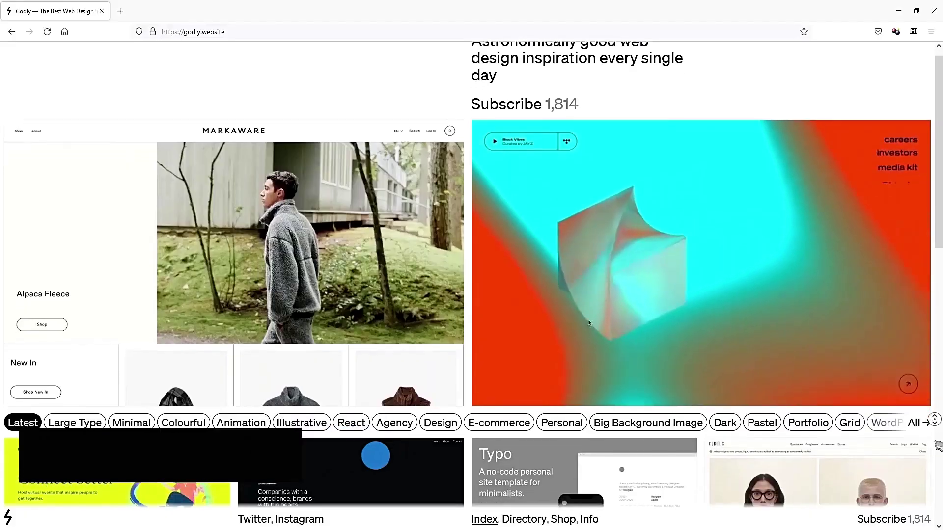
{"action": "scroll", "coordinate": [939, 462], "scroll_direction": "down", "scroll_amount": 5}
{"action": "scroll", "coordinate": [939, 463], "scroll_direction": "down", "scroll_amount": 16}
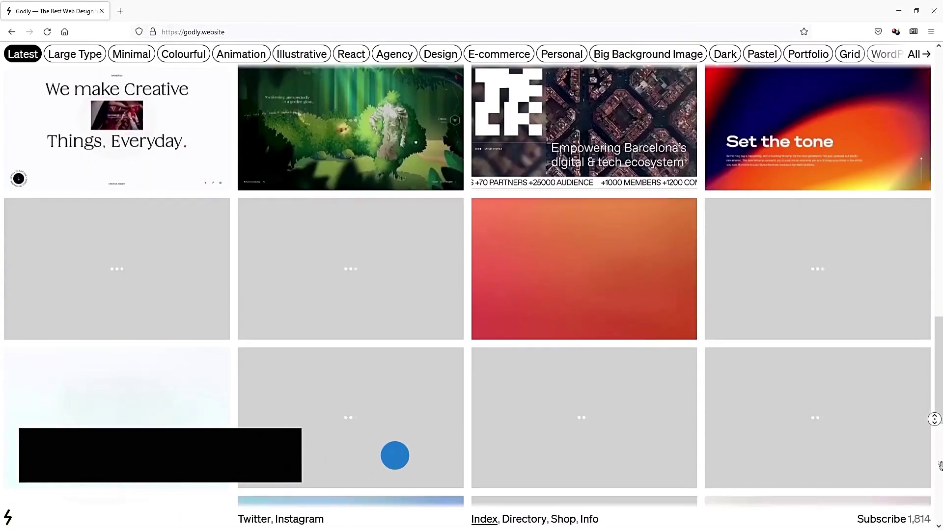
{"action": "scroll", "coordinate": [939, 465], "scroll_direction": "down", "scroll_amount": 5}
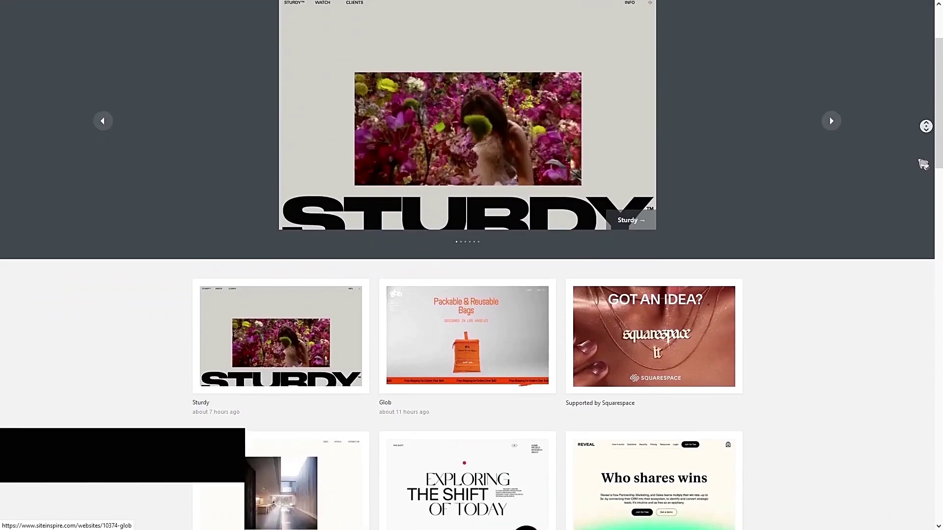
{"action": "scroll", "coordinate": [922, 173], "scroll_direction": "down", "scroll_amount": 6}
{"action": "scroll", "coordinate": [922, 173], "scroll_direction": "down", "scroll_amount": 18}
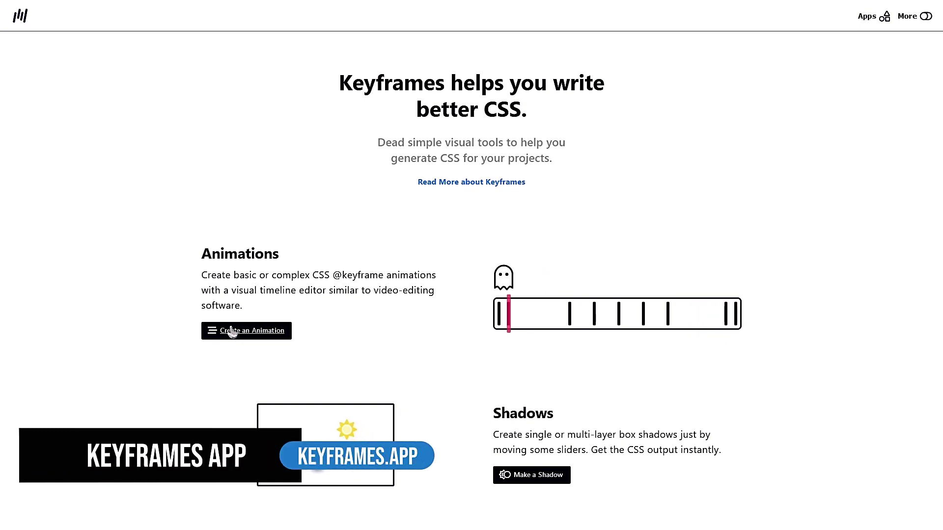
Step: Start a new Keyframes.app animation and dismiss the welcome dialog
{"action": "left_click", "coordinate": [232, 331]}
{"action": "left_click", "coordinate": [237, 331]}
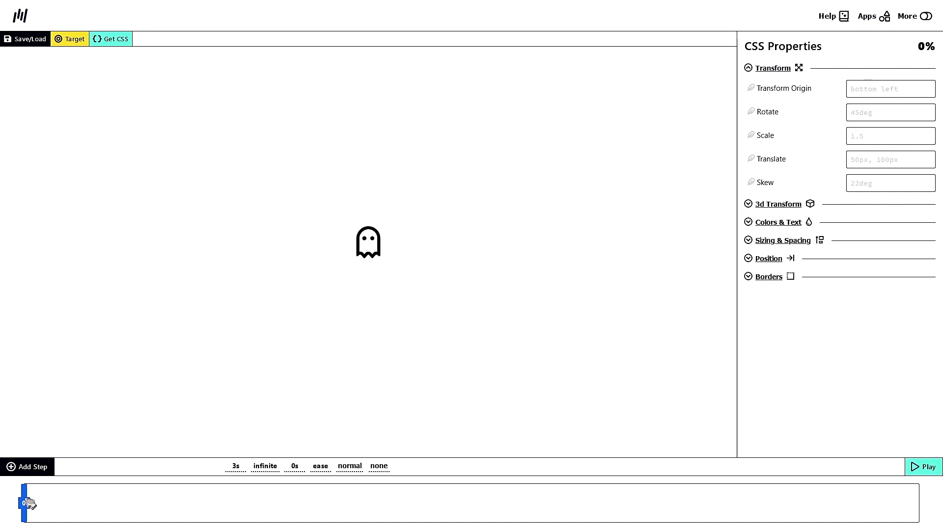
Step: Set the ghost's opacity to 0, then add a 100% step with opacity 1 and translate '0px, -50px'
{"action": "left_click", "coordinate": [781, 222]}
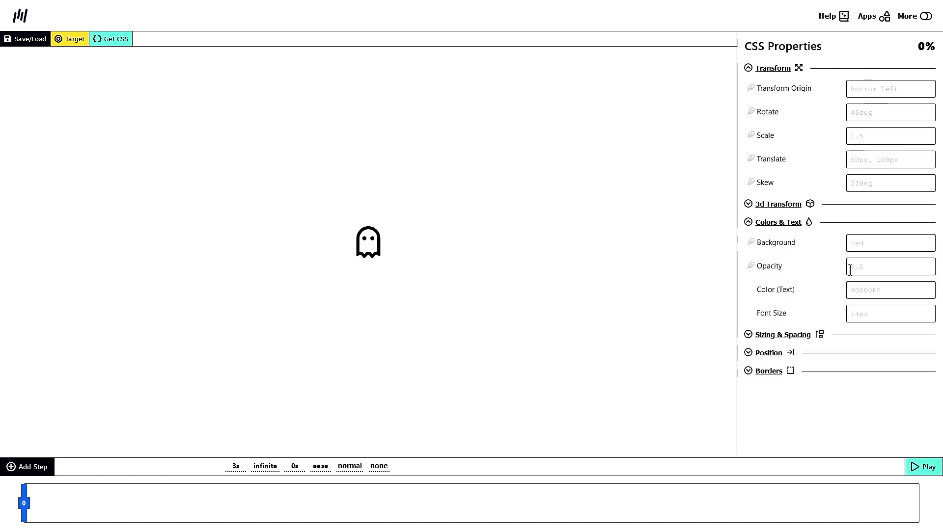
{"action": "type", "text": "0"}
{"action": "left_click", "coordinate": [34, 471]}
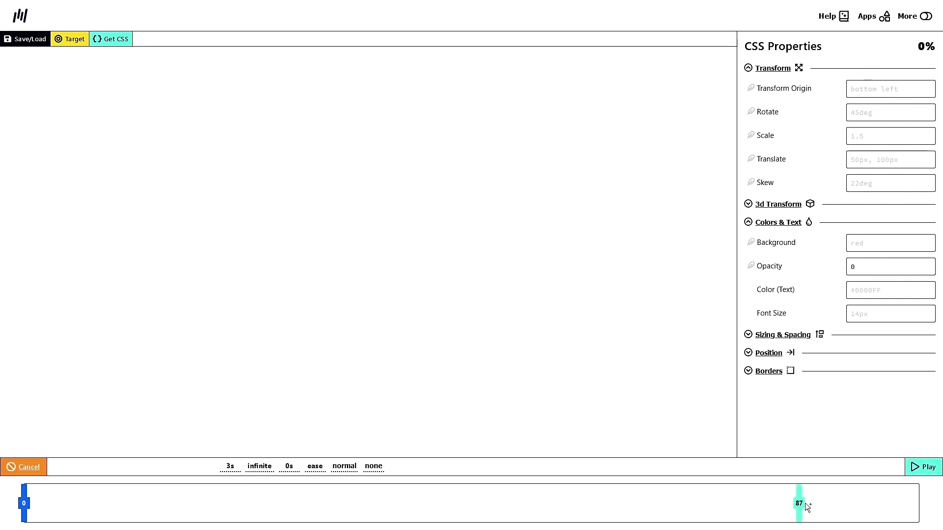
{"action": "left_click", "coordinate": [919, 506]}
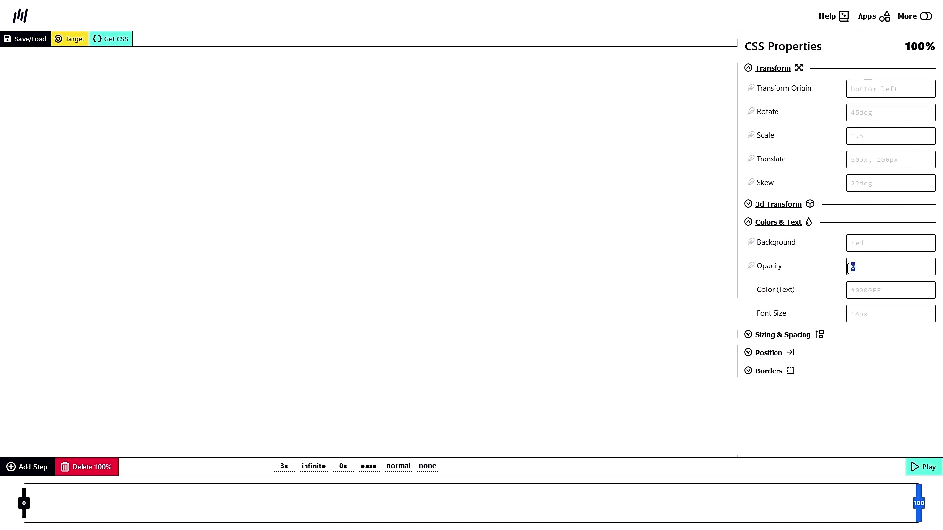
{"action": "type", "text": "1"}
{"action": "left_click", "coordinate": [903, 162]}
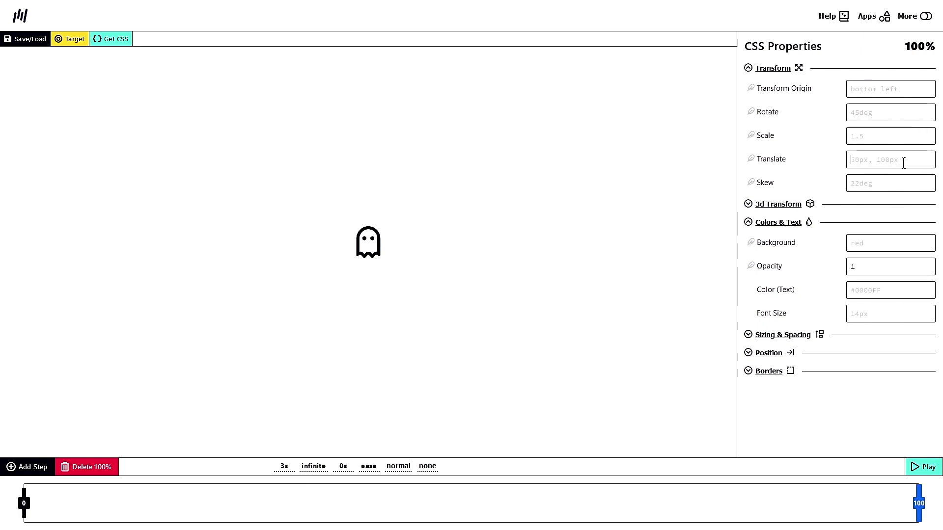
{"action": "type", "text": "0px, -50"}
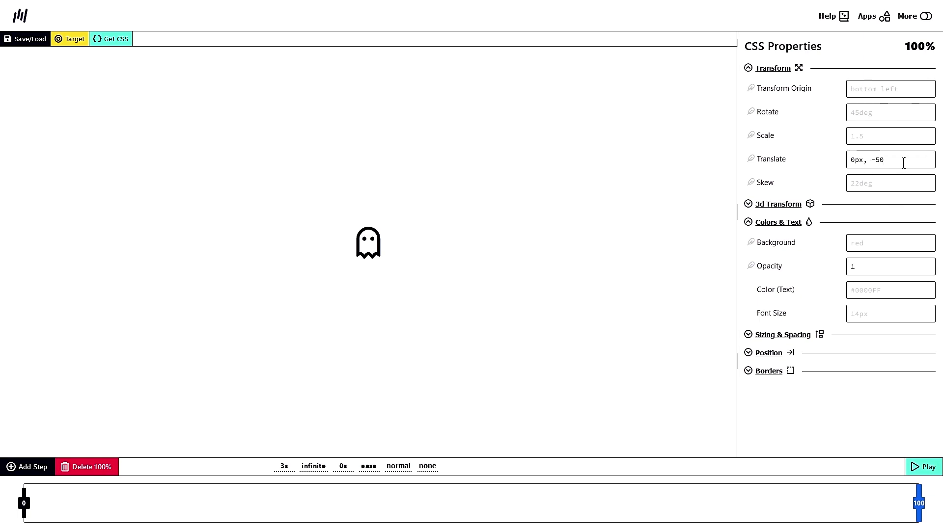
{"action": "type", "text": "px"}
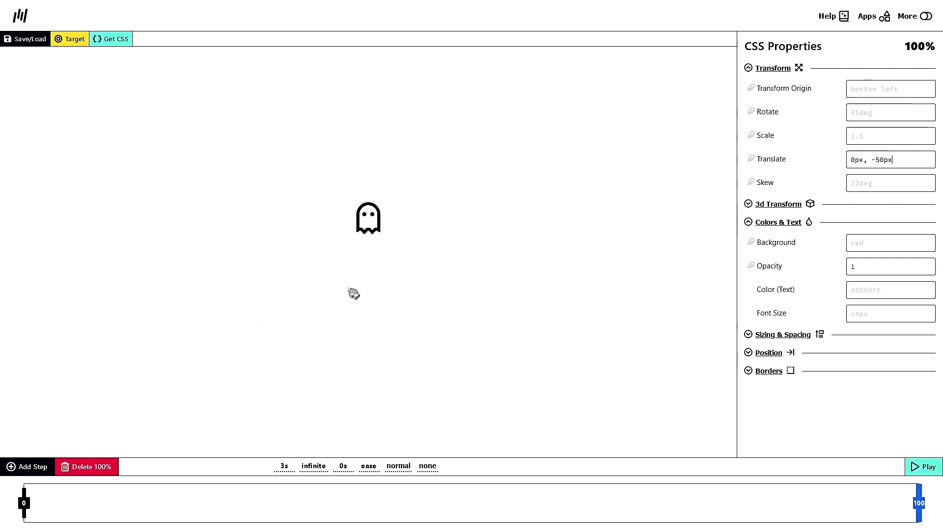
Step: Change the ghost animation's iterations from infinite to 1, replay it, and show the generated CSS
{"action": "left_click", "coordinate": [924, 468]}
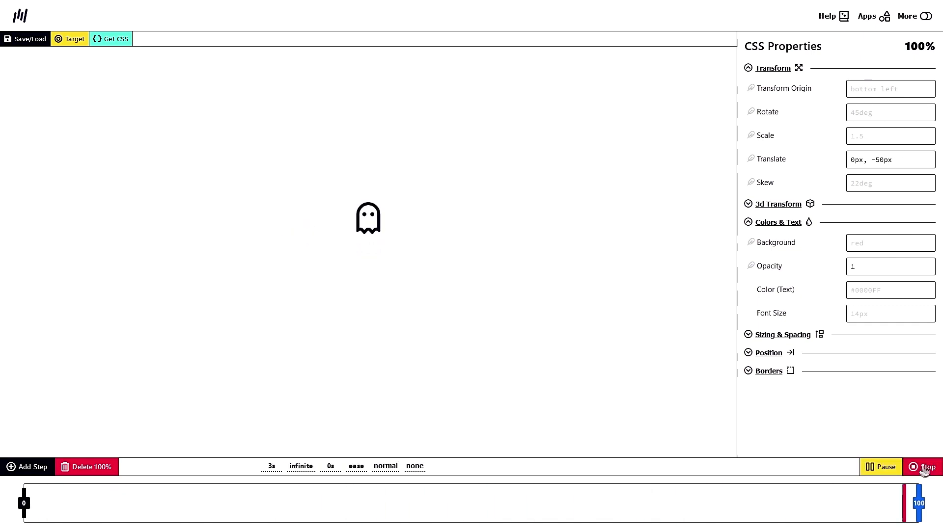
{"action": "left_click", "coordinate": [924, 468]}
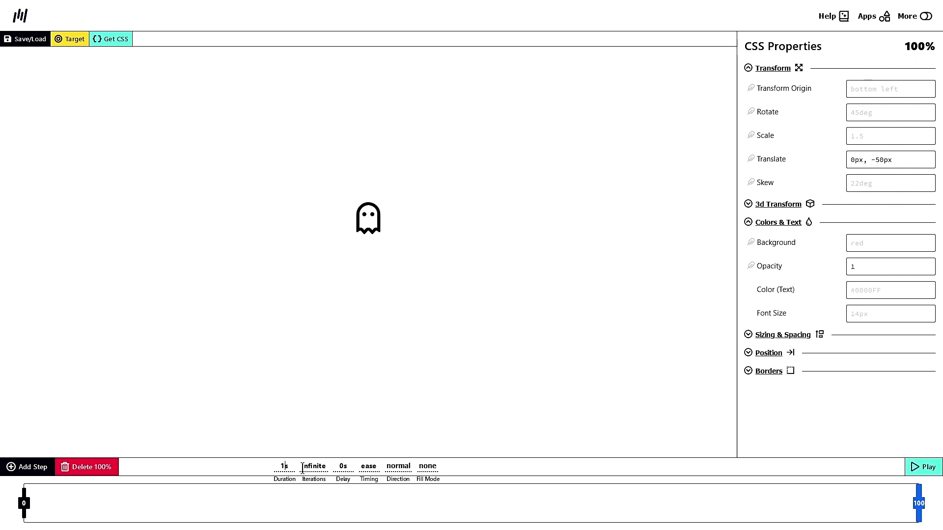
{"action": "left_click_drag", "start_coordinate": [302, 467], "coordinate": [324, 468]}
{"action": "type", "text": "1"}
{"action": "left_click", "coordinate": [923, 470]}
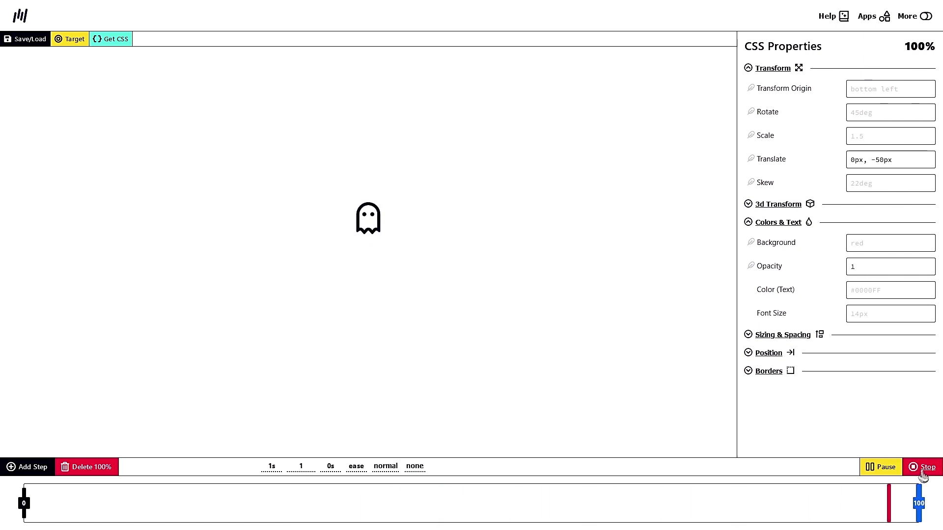
{"action": "left_click", "coordinate": [107, 43]}
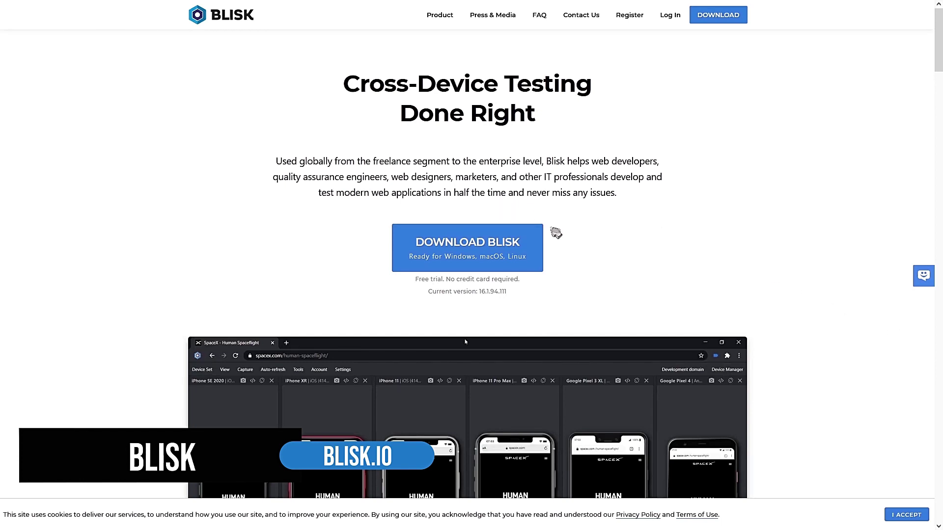
Step: Scroll to Blisk's Devices section and highlight the mobiles, tablets, laptops and desktops text
{"action": "scroll", "coordinate": [555, 234], "scroll_direction": "down", "scroll_amount": 3}
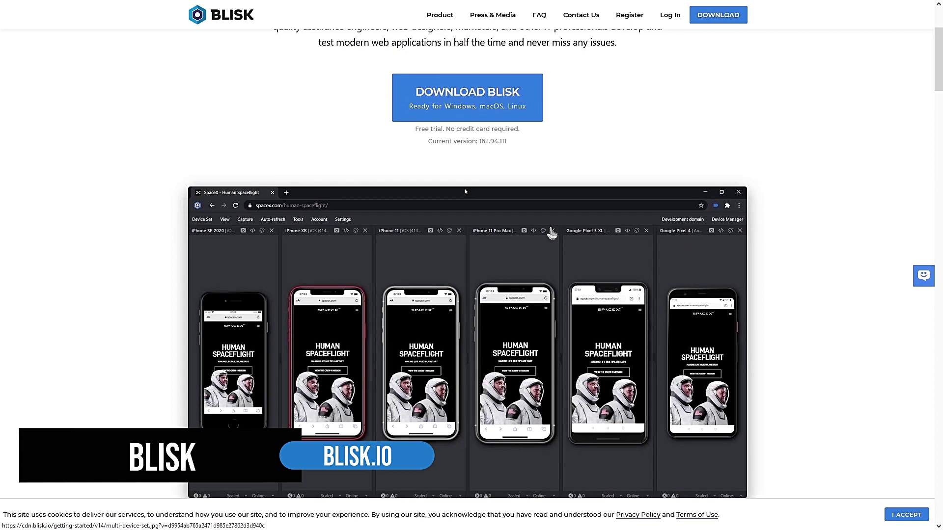
{"action": "scroll", "coordinate": [551, 232], "scroll_direction": "down", "scroll_amount": 2}
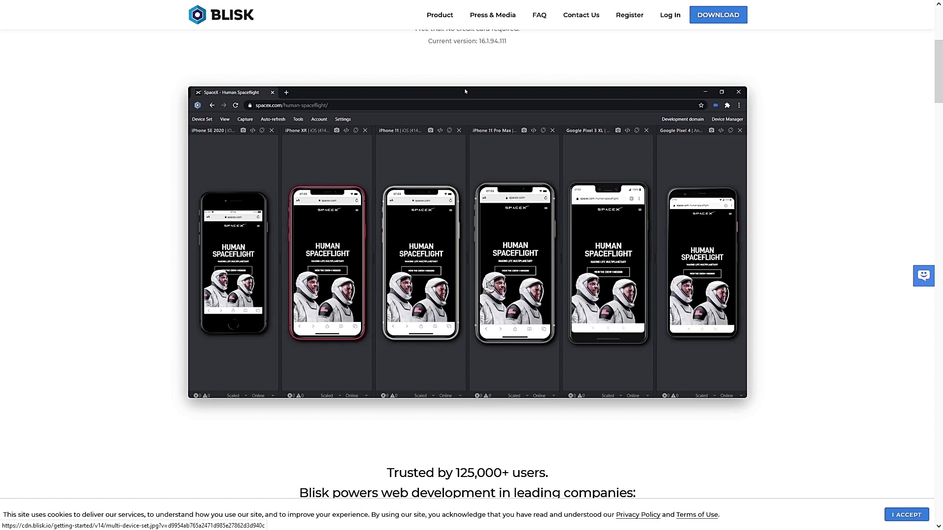
{"action": "scroll", "coordinate": [491, 284], "scroll_direction": "down", "scroll_amount": 10}
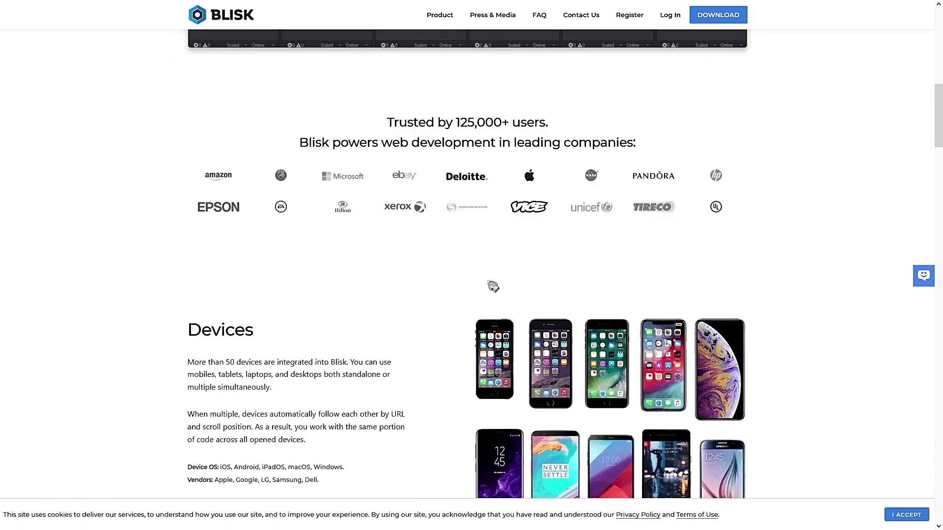
{"action": "left_click_drag", "start_coordinate": [187, 212], "coordinate": [347, 215]}
{"action": "left_click_drag", "start_coordinate": [188, 225], "coordinate": [320, 224]}
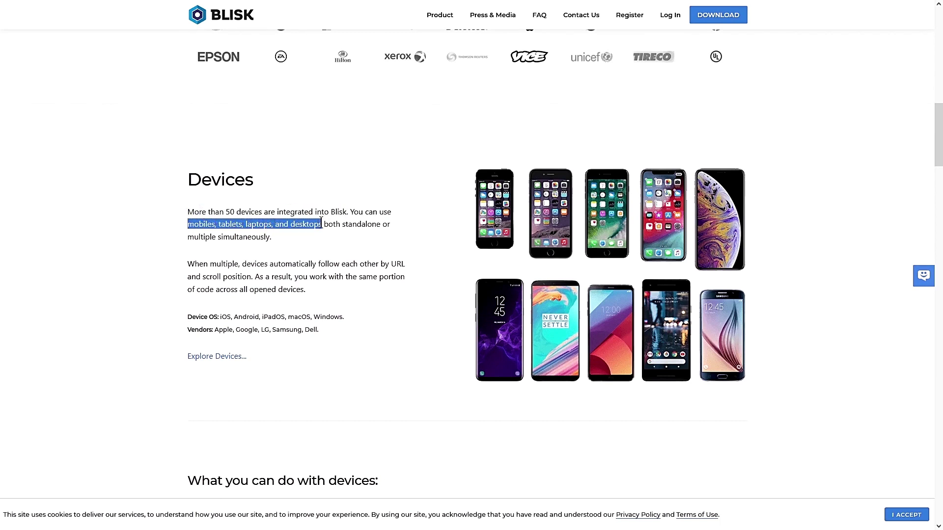